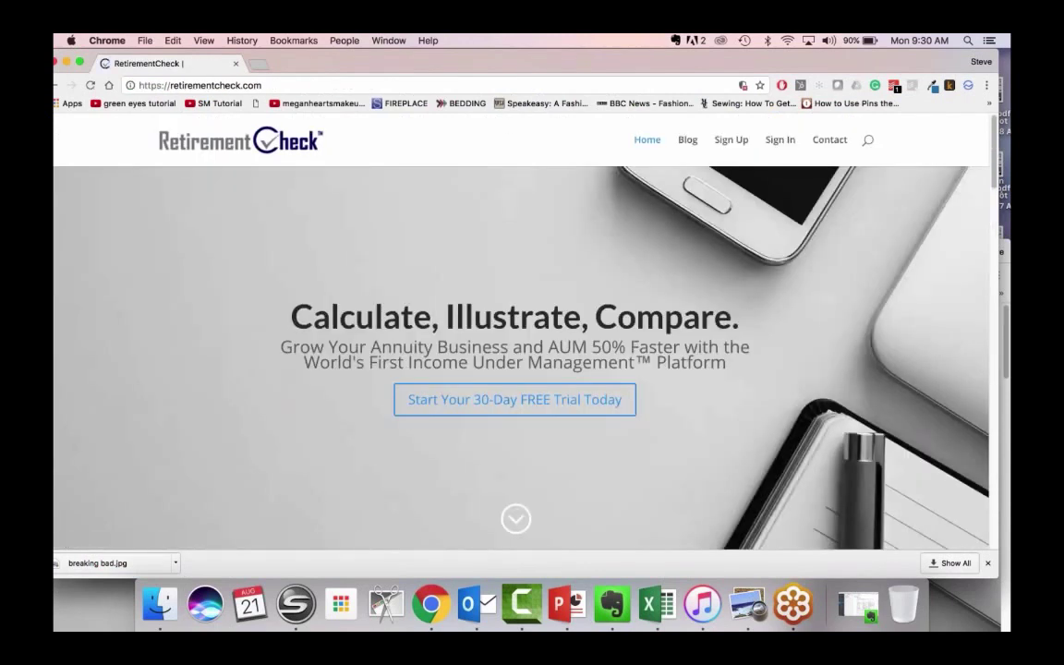
Sign in to RetirementCheck and look through the available primary and secondary report types for a new report
{"action": "left_click", "coordinate": [779, 141]}
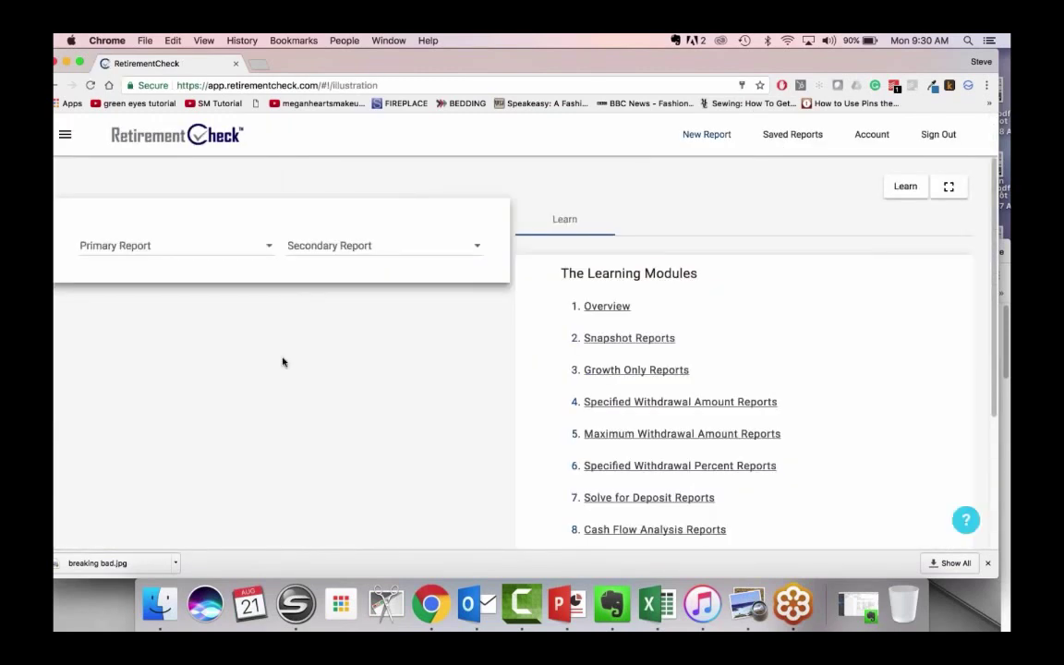
{"action": "left_click", "coordinate": [161, 249]}
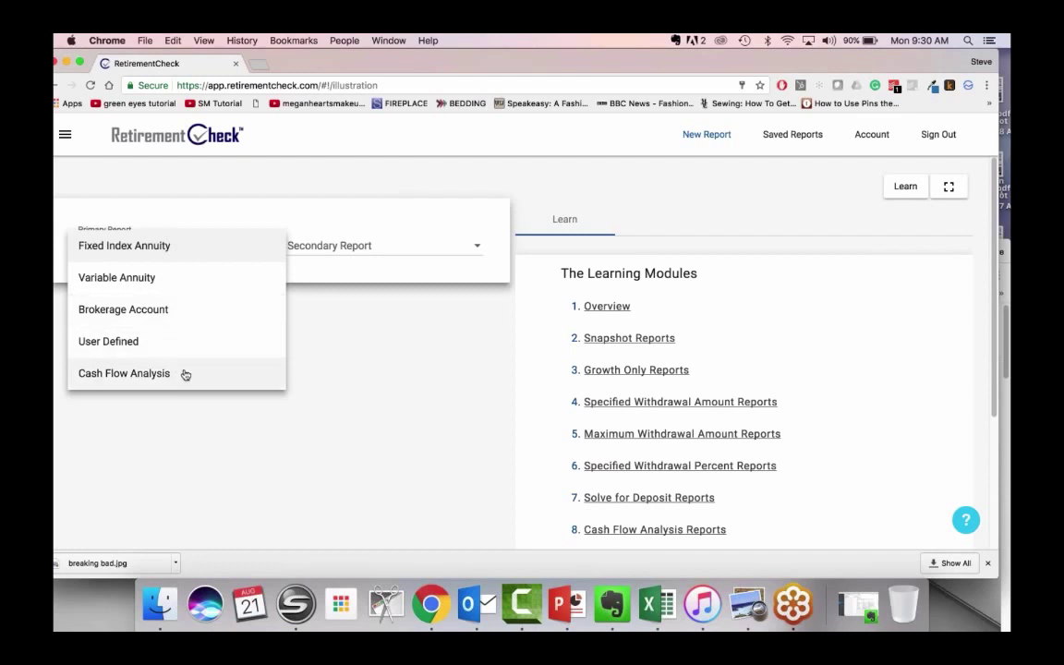
{"action": "left_click", "coordinate": [324, 252]}
{"action": "left_click", "coordinate": [323, 251]}
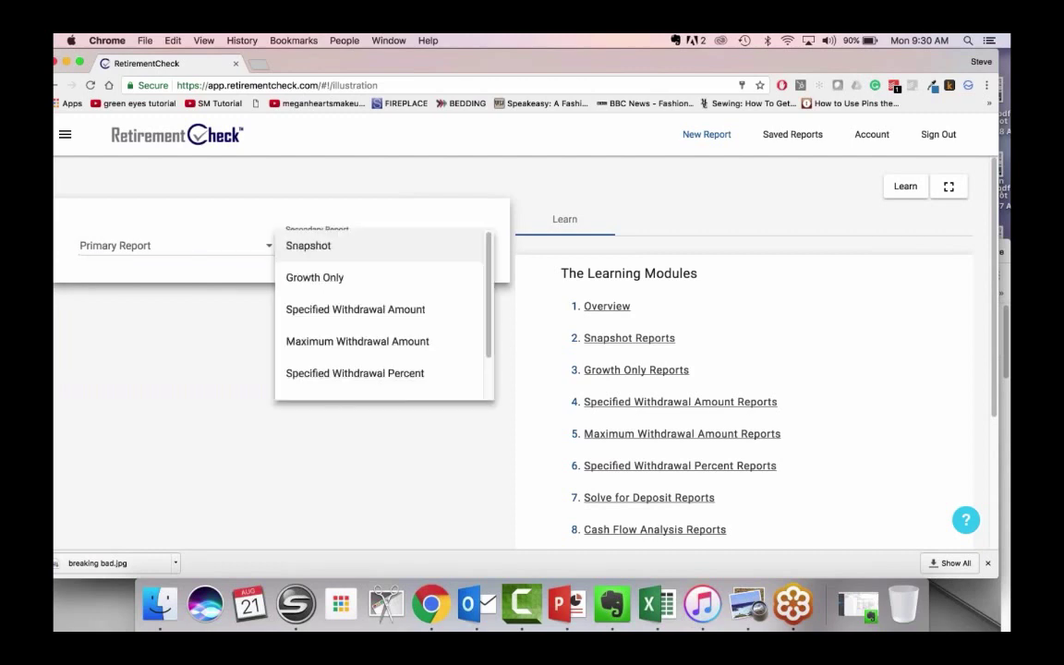
{"action": "scroll", "coordinate": [380, 310], "scroll_direction": "down", "scroll_amount": 2}
{"action": "scroll", "coordinate": [380, 305], "scroll_direction": "up", "scroll_amount": 2}
{"action": "left_click", "coordinate": [654, 176]}
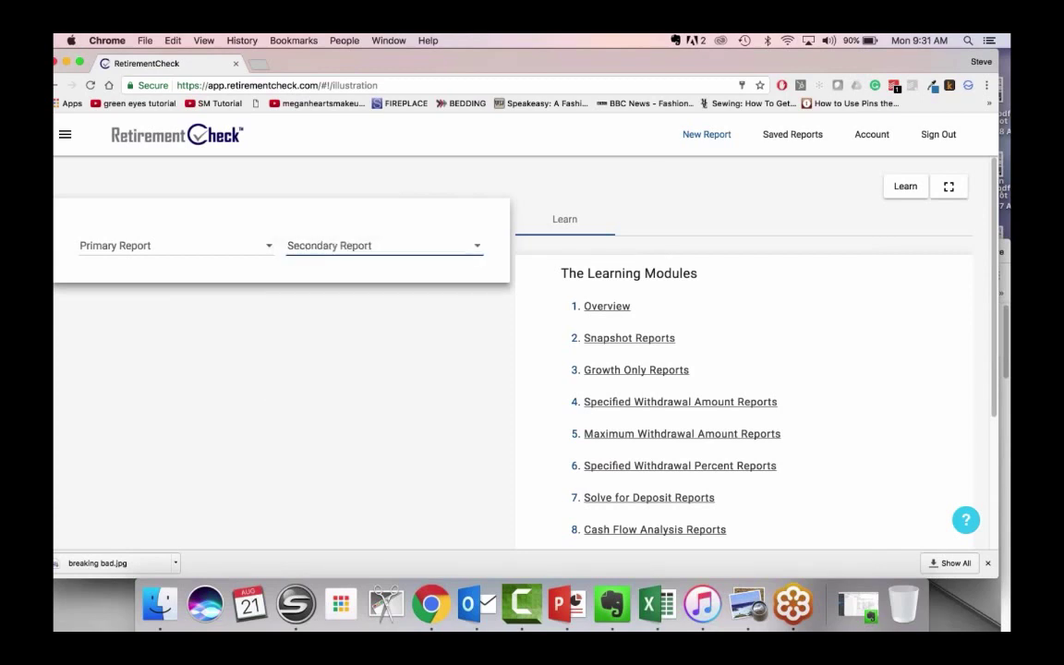
Open the Snapshot Reports learning module, skim its instructions and return to the list of learning modules
{"action": "scroll", "coordinate": [665, 245], "scroll_direction": "down", "scroll_amount": 5}
{"action": "scroll", "coordinate": [665, 245], "scroll_direction": "up", "scroll_amount": 4}
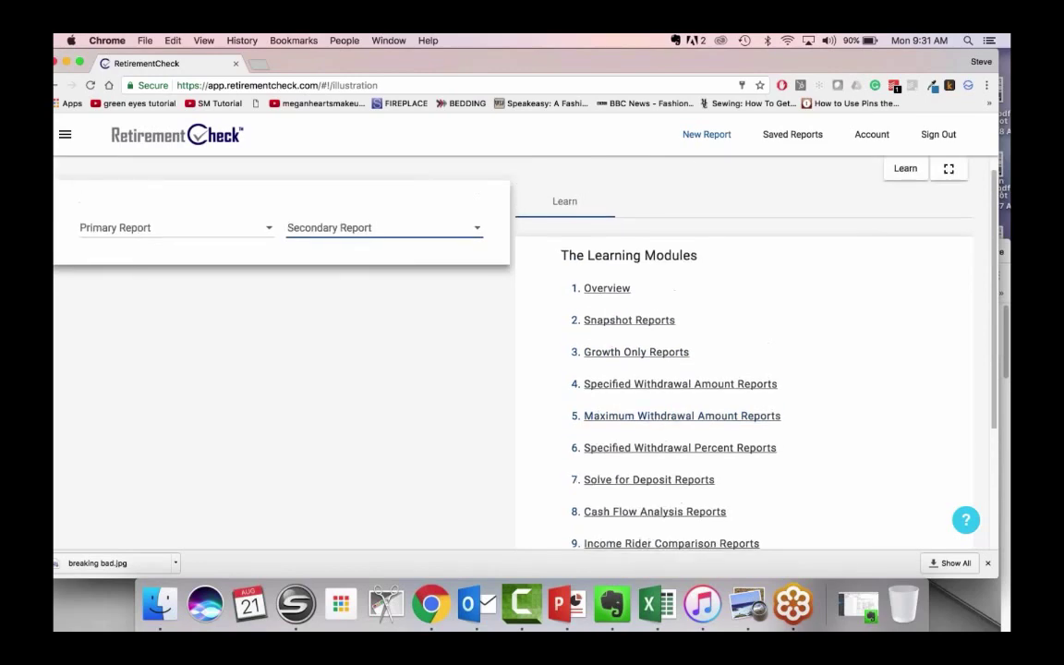
{"action": "left_click", "coordinate": [651, 320]}
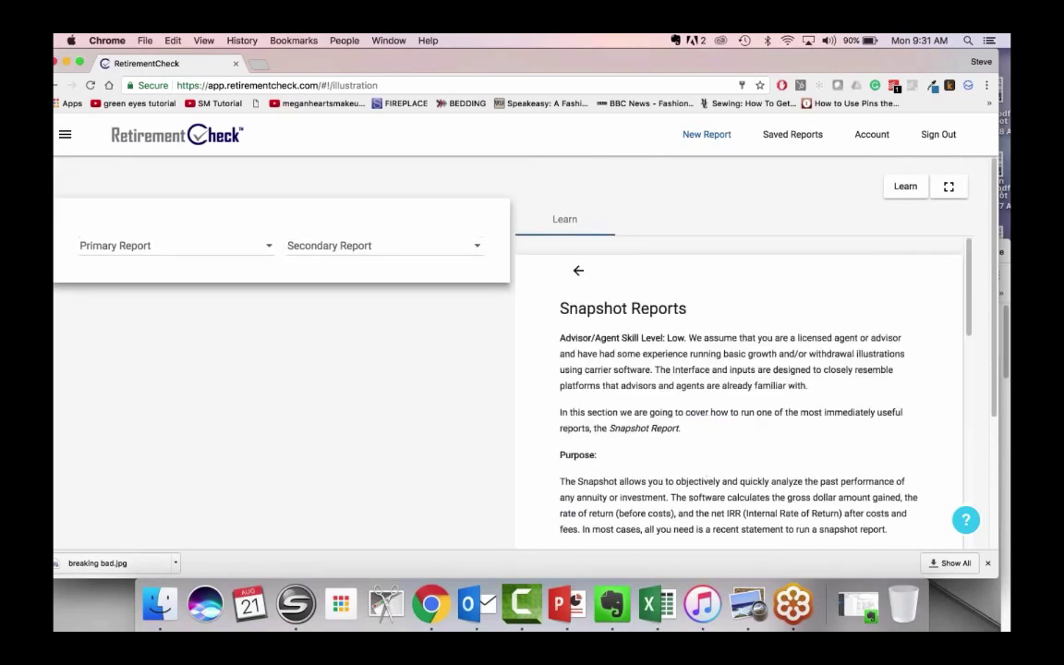
{"action": "scroll", "coordinate": [739, 388], "scroll_direction": "down", "scroll_amount": 15}
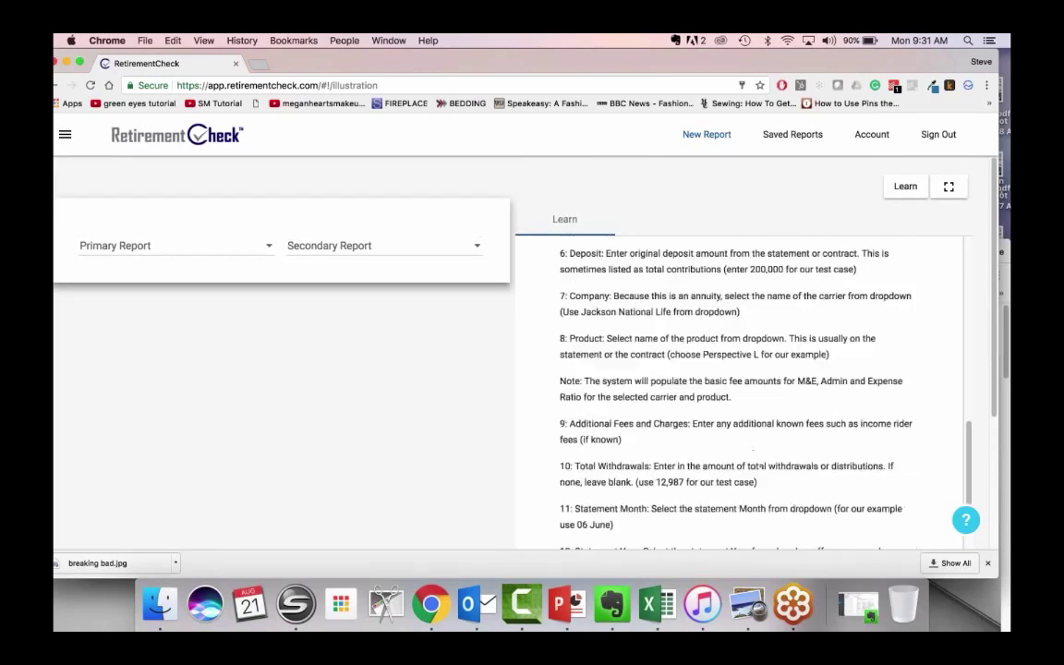
{"action": "scroll", "coordinate": [738, 388], "scroll_direction": "up", "scroll_amount": 15}
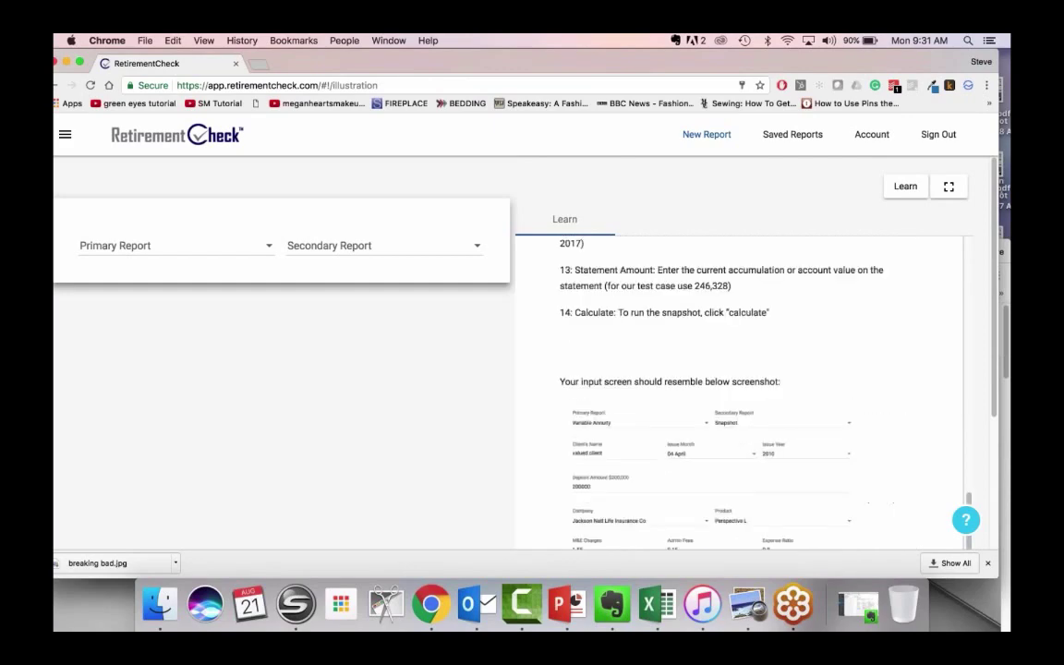
{"action": "scroll", "coordinate": [739, 388], "scroll_direction": "up", "scroll_amount": 8}
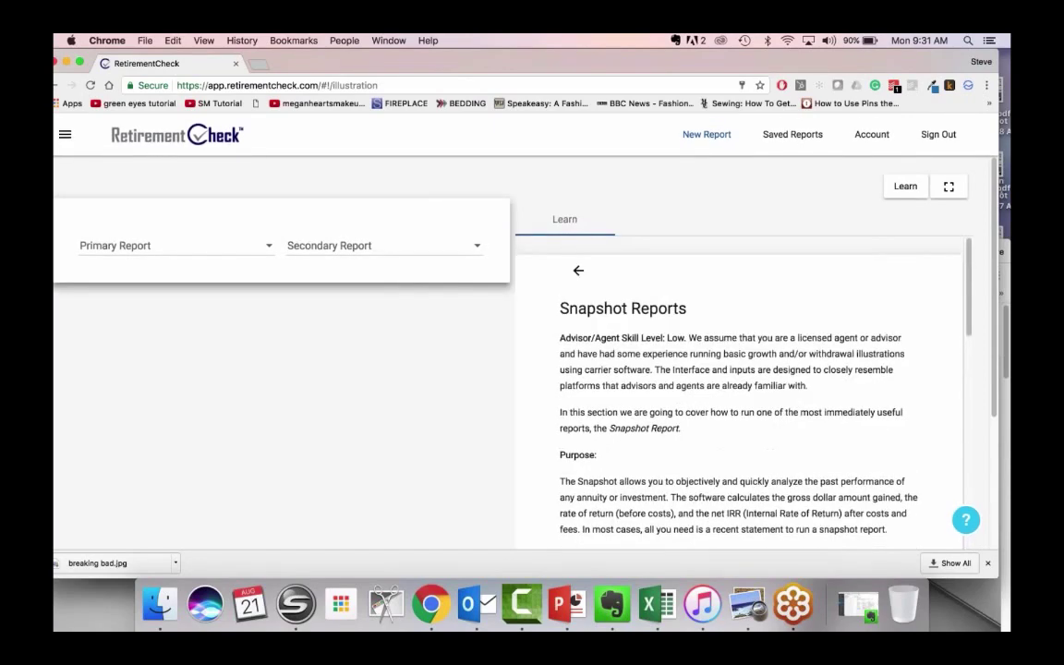
{"action": "left_click", "coordinate": [579, 272]}
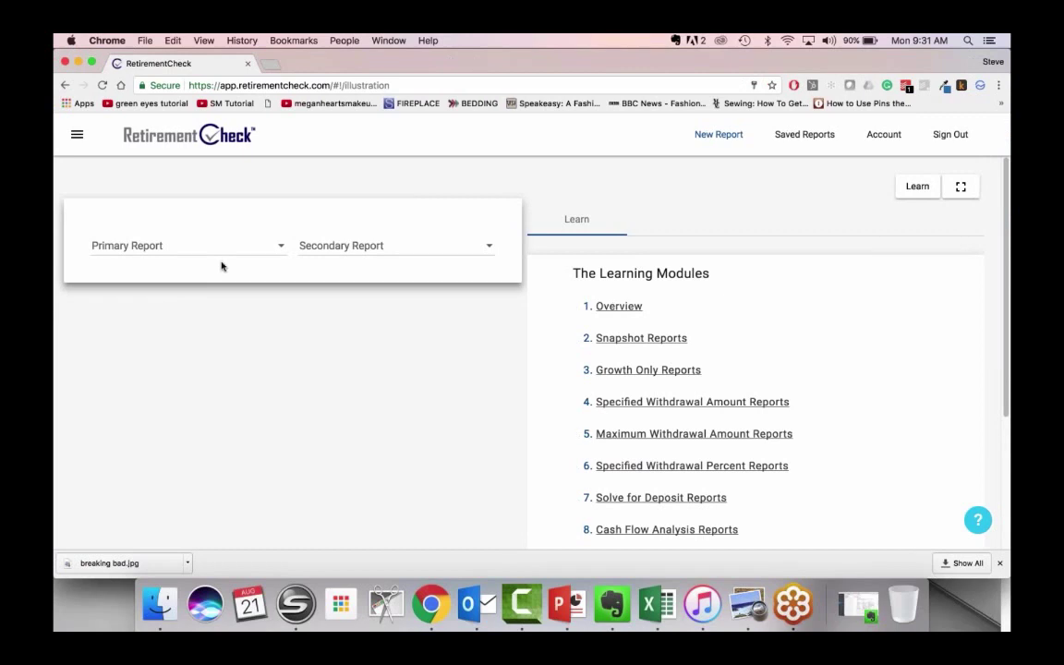
Set the primary report to Variable Annuity and the secondary report to Snapshot, and enter the client's name
{"action": "left_click", "coordinate": [184, 246]}
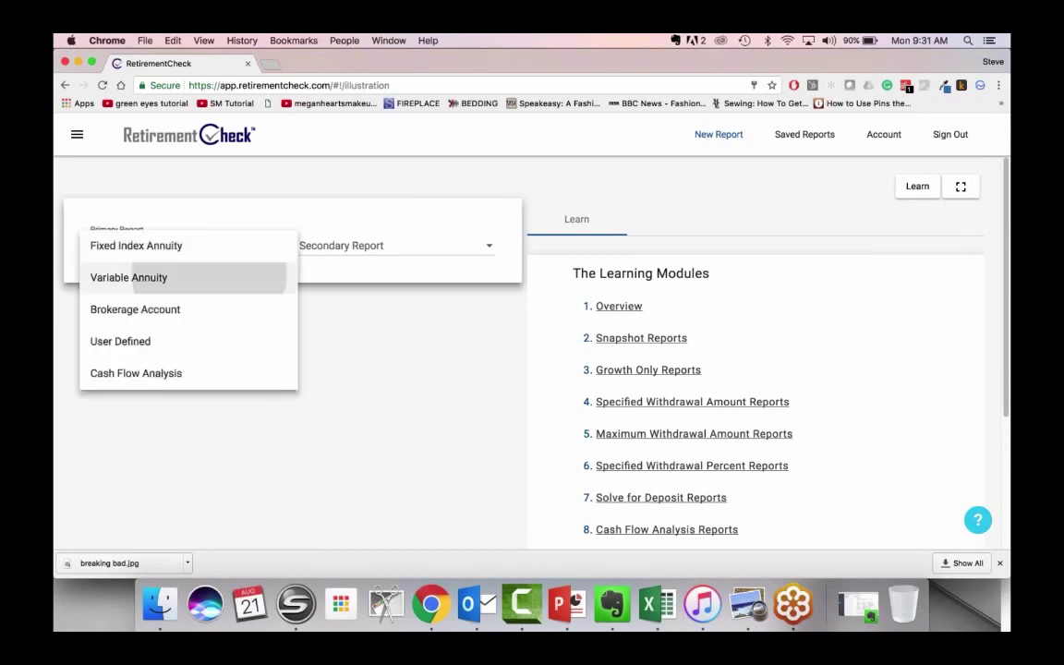
{"action": "left_click", "coordinate": [198, 275]}
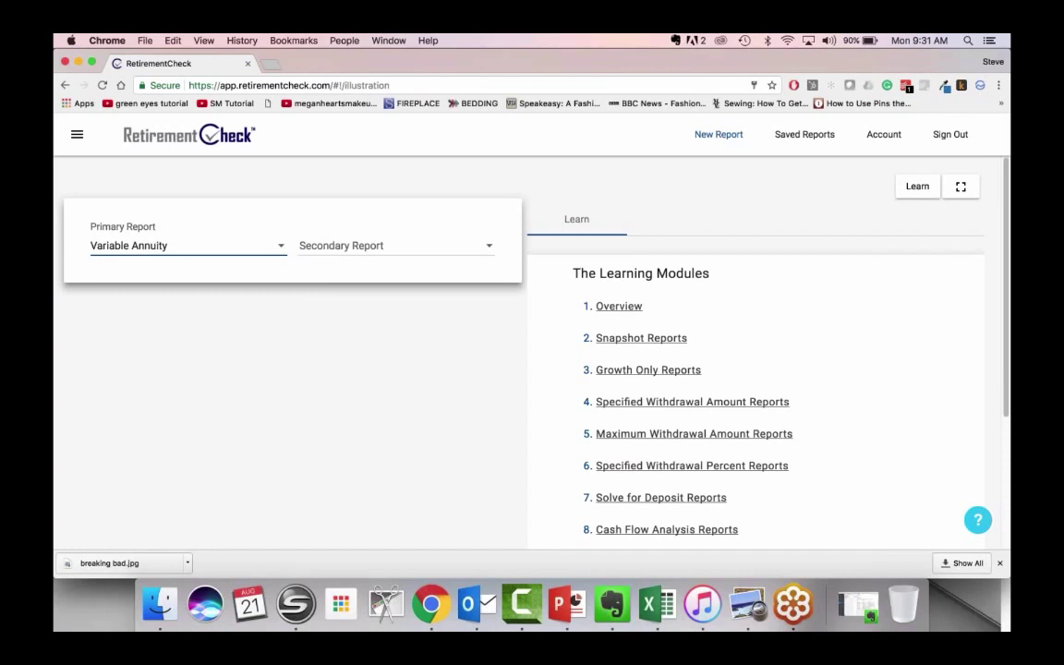
{"action": "left_click", "coordinate": [323, 247]}
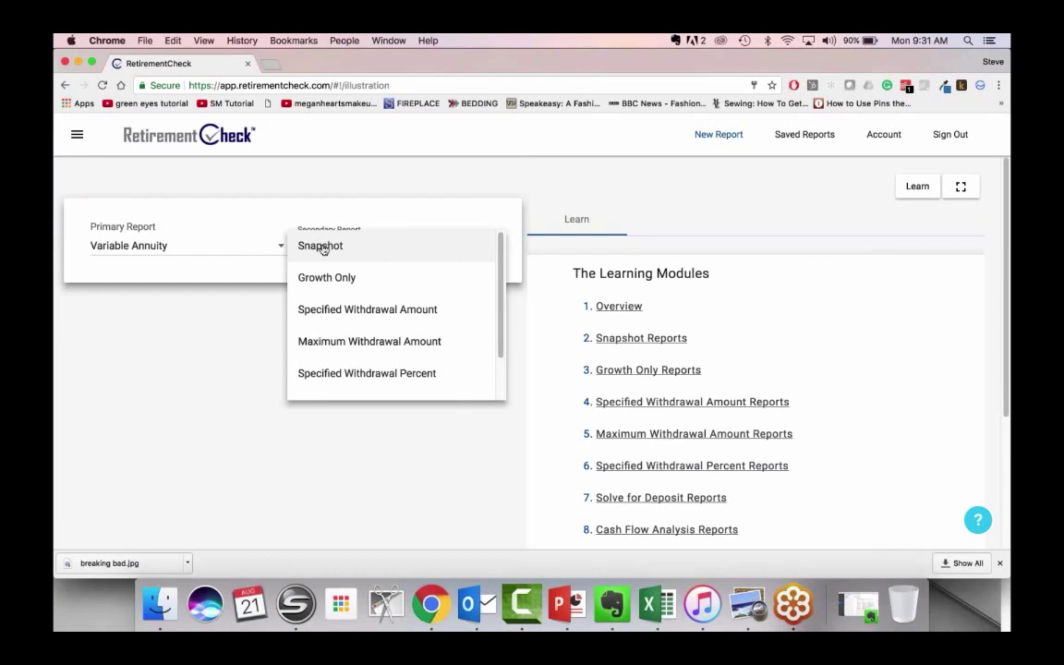
{"action": "left_click", "coordinate": [323, 248]}
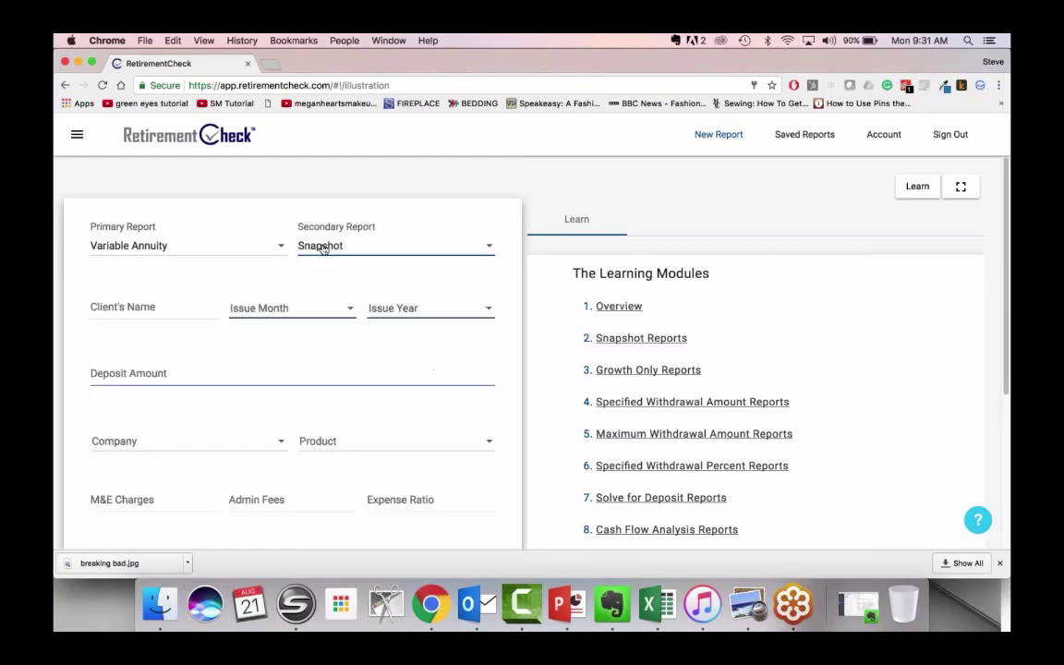
{"action": "left_click", "coordinate": [163, 308]}
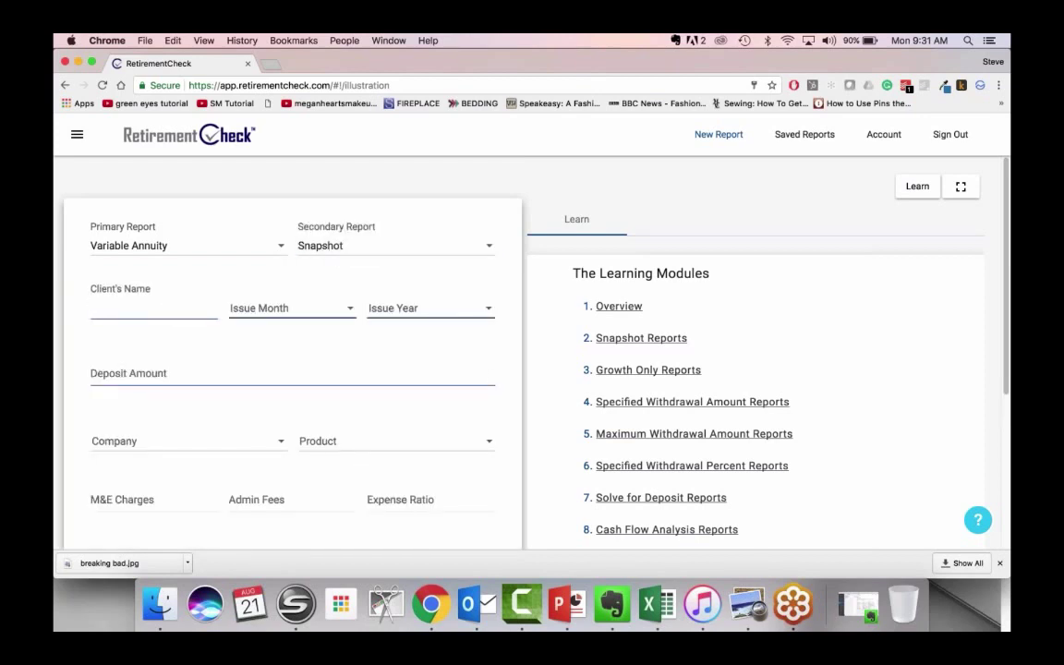
{"action": "type", "text": "Jim"}
Minimize the slide presentation, bring the annuity statement PDF to the front in Preview and widen its window
{"action": "left_click_drag", "start_coordinate": [492, 66], "coordinate": [500, 130]}
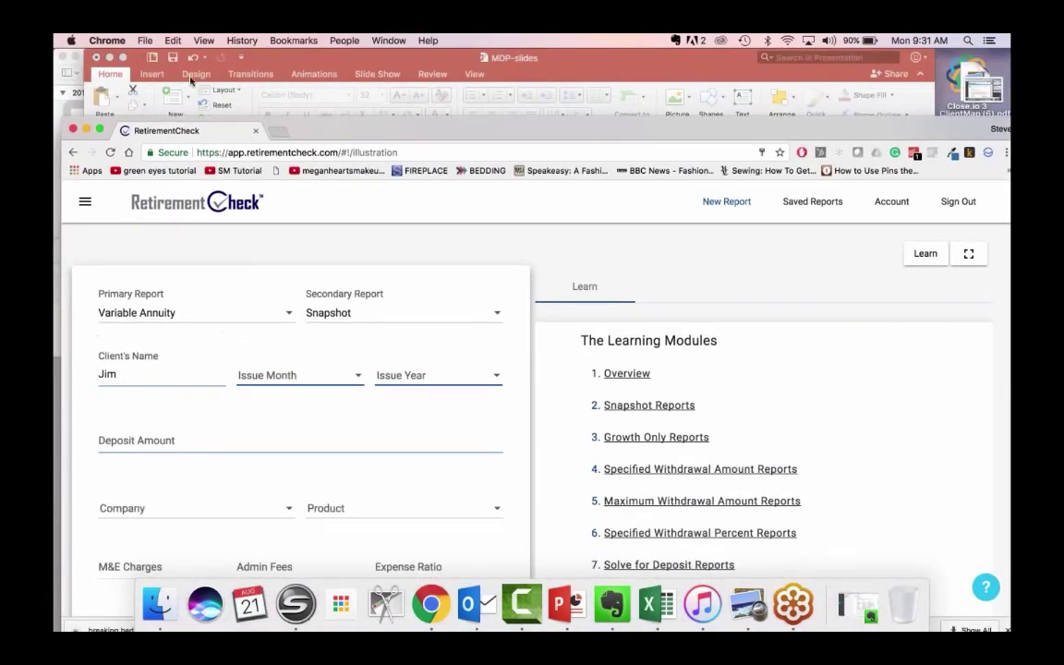
{"action": "left_click", "coordinate": [109, 57]}
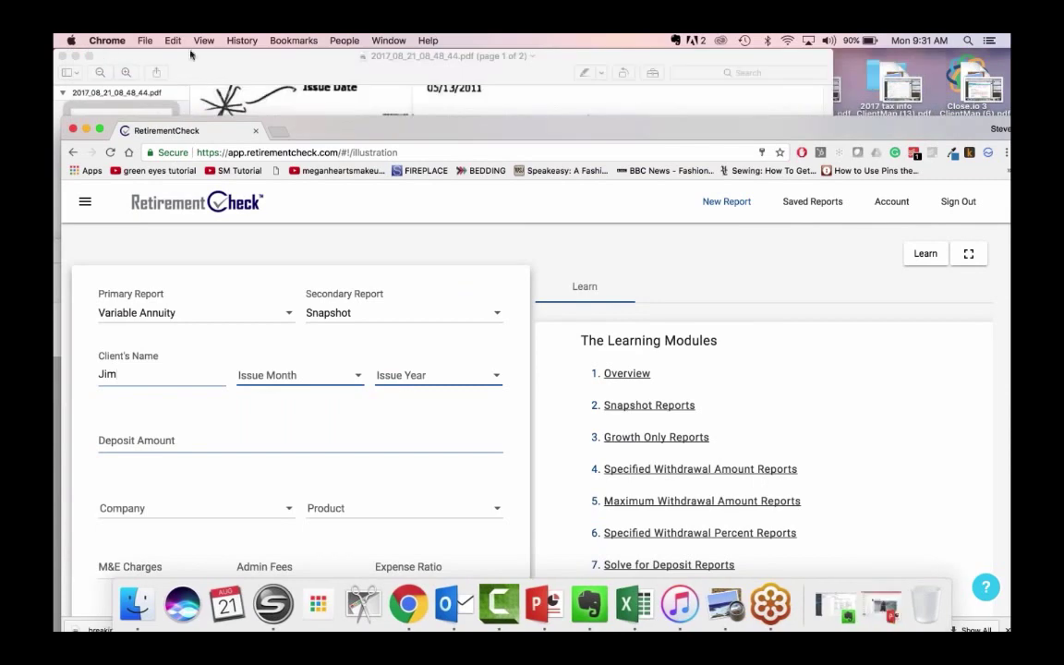
{"action": "left_click", "coordinate": [190, 55]}
{"action": "scroll", "coordinate": [415, 116], "scroll_direction": "up", "scroll_amount": 5}
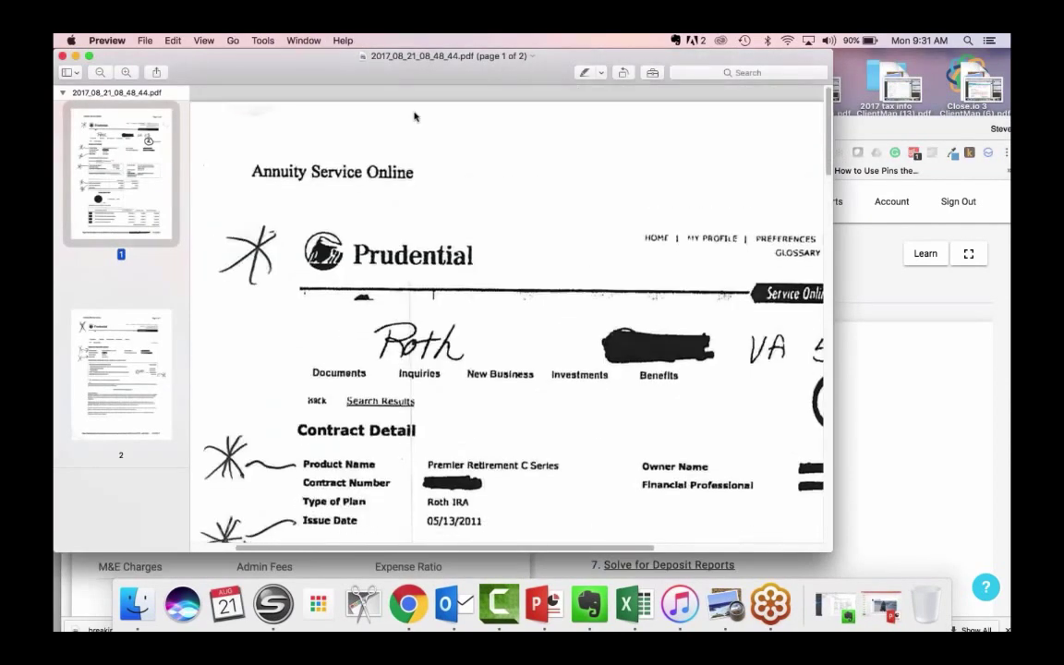
{"action": "left_click_drag", "start_coordinate": [418, 74], "coordinate": [440, 76]}
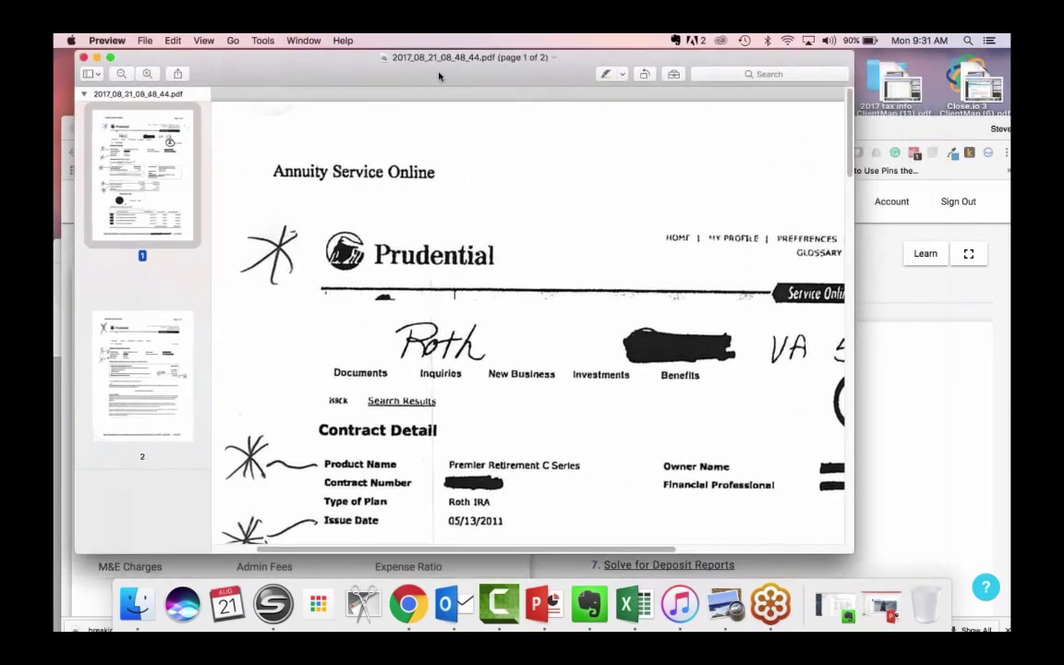
{"action": "left_click_drag", "start_coordinate": [852, 553], "coordinate": [932, 558]}
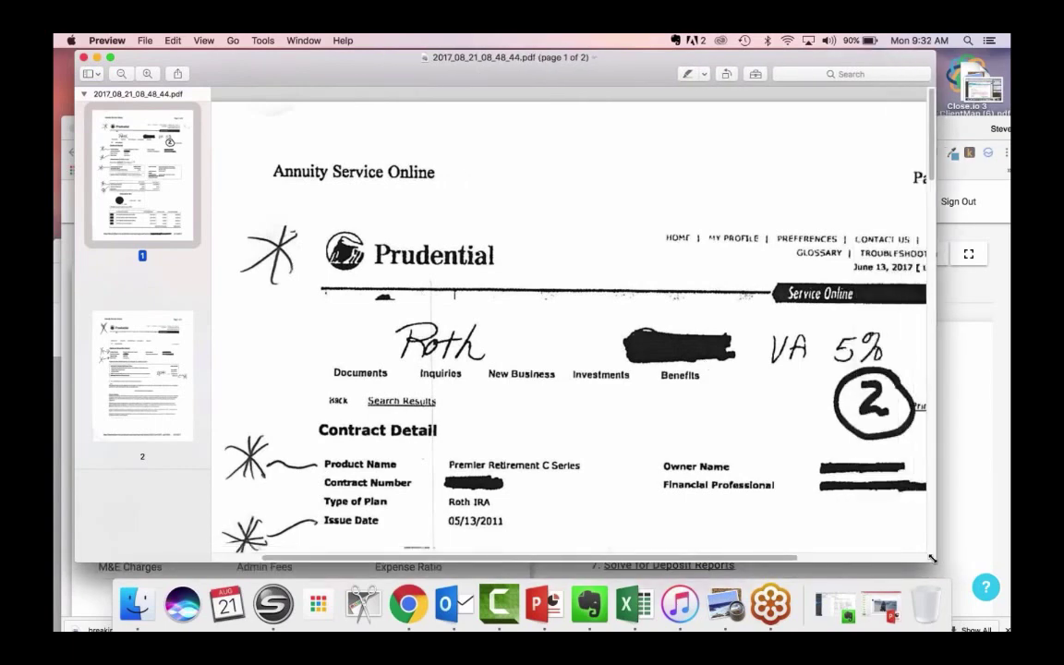
Examine the Prudential statement's first page for product name, issue date, status date, total contract value, purchase payments and gross withdrawals
{"action": "scroll", "coordinate": [568, 323], "scroll_direction": "down", "scroll_amount": 3}
{"action": "scroll", "coordinate": [568, 323], "scroll_direction": "up", "scroll_amount": 3}
{"action": "scroll", "coordinate": [568, 324], "scroll_direction": "down", "scroll_amount": 4}
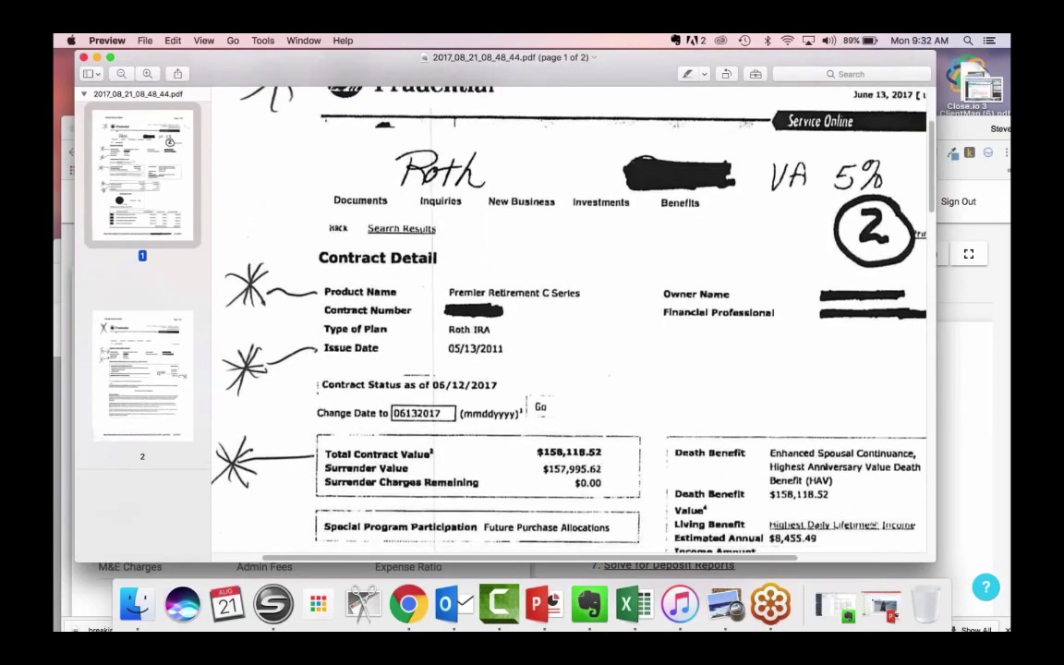
{"action": "scroll", "coordinate": [568, 323], "scroll_direction": "up", "scroll_amount": 4}
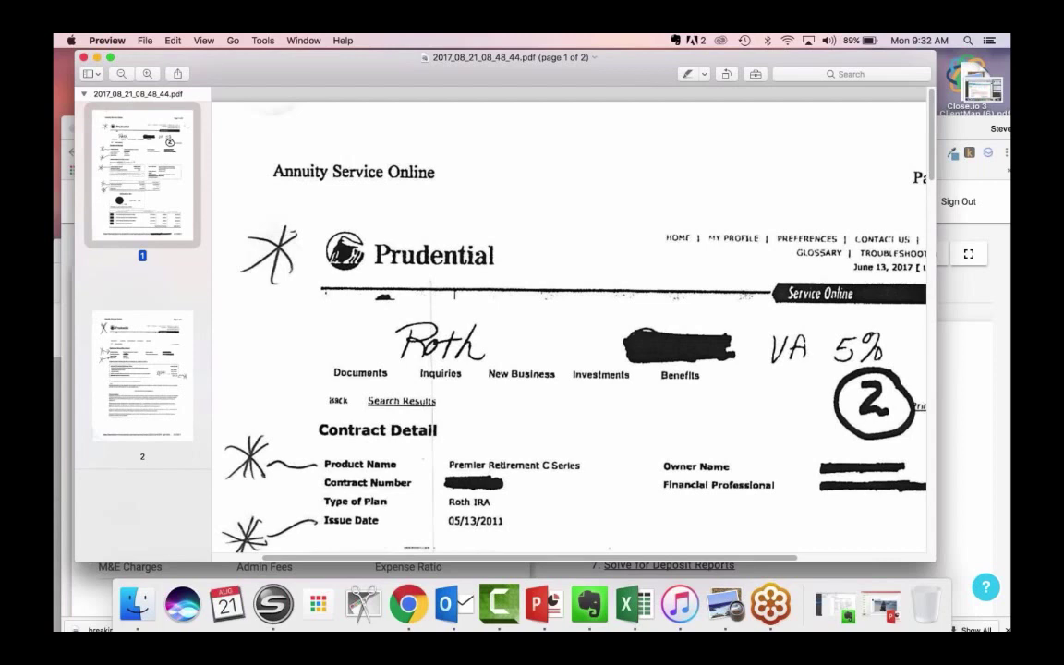
{"action": "scroll", "coordinate": [568, 323], "scroll_direction": "down", "scroll_amount": 2}
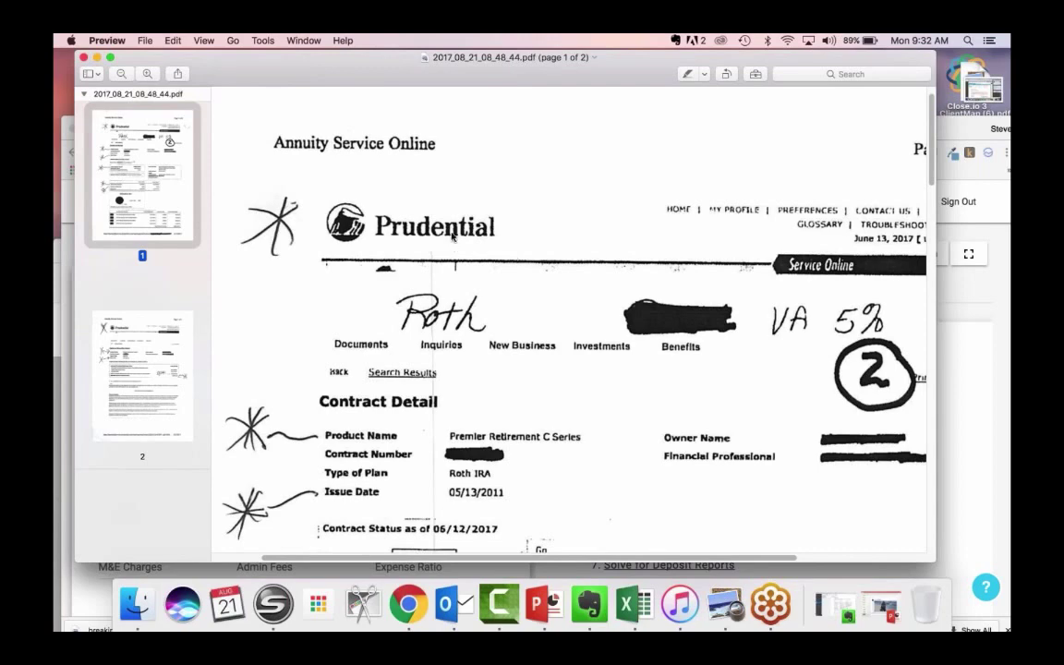
{"action": "scroll", "coordinate": [452, 237], "scroll_direction": "down", "scroll_amount": 5}
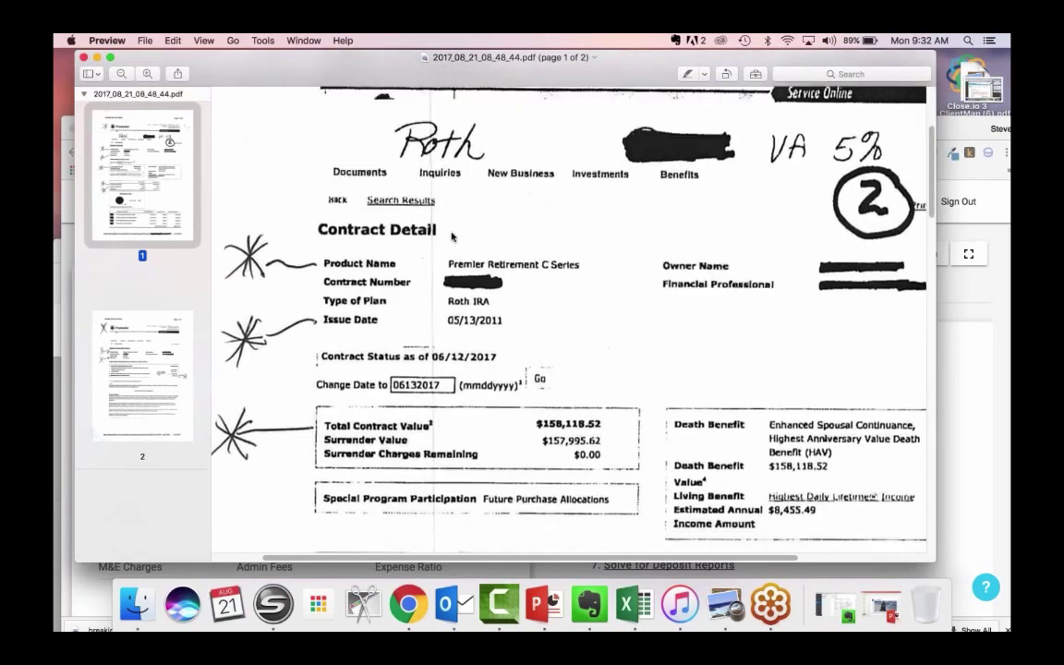
{"action": "scroll", "coordinate": [452, 236], "scroll_direction": "down", "scroll_amount": 2}
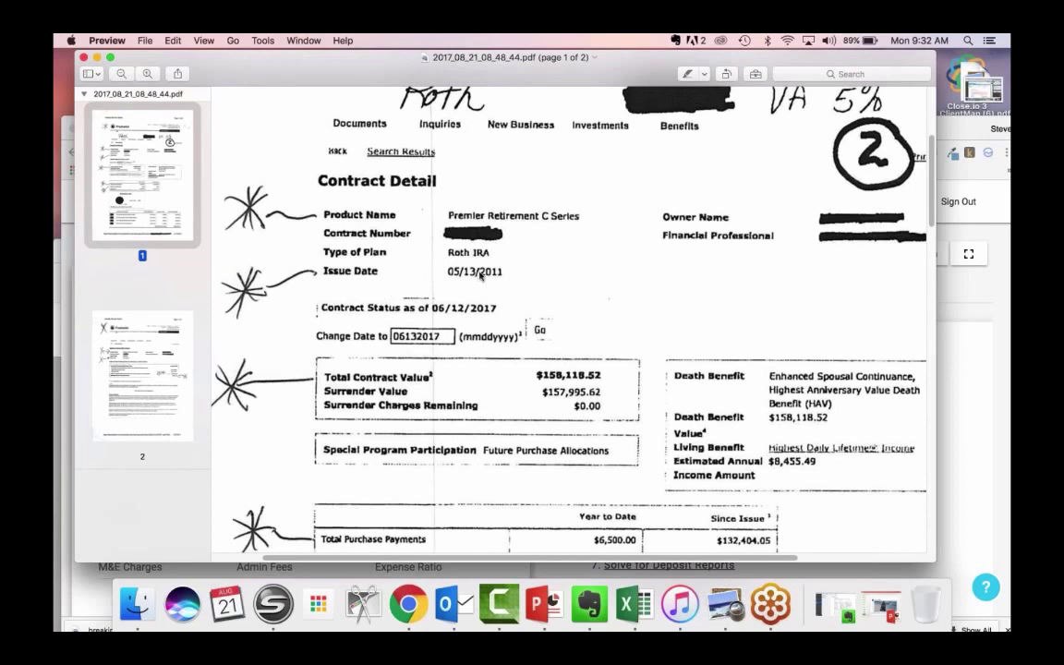
{"action": "scroll", "coordinate": [473, 277], "scroll_direction": "down", "scroll_amount": 2}
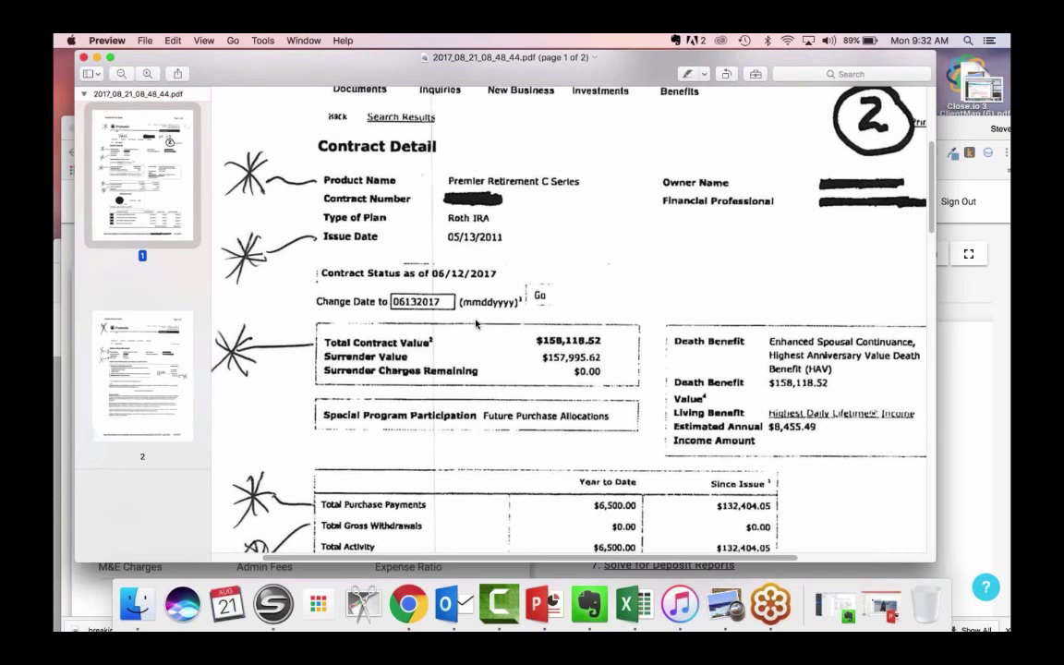
{"action": "scroll", "coordinate": [477, 319], "scroll_direction": "down", "scroll_amount": 5}
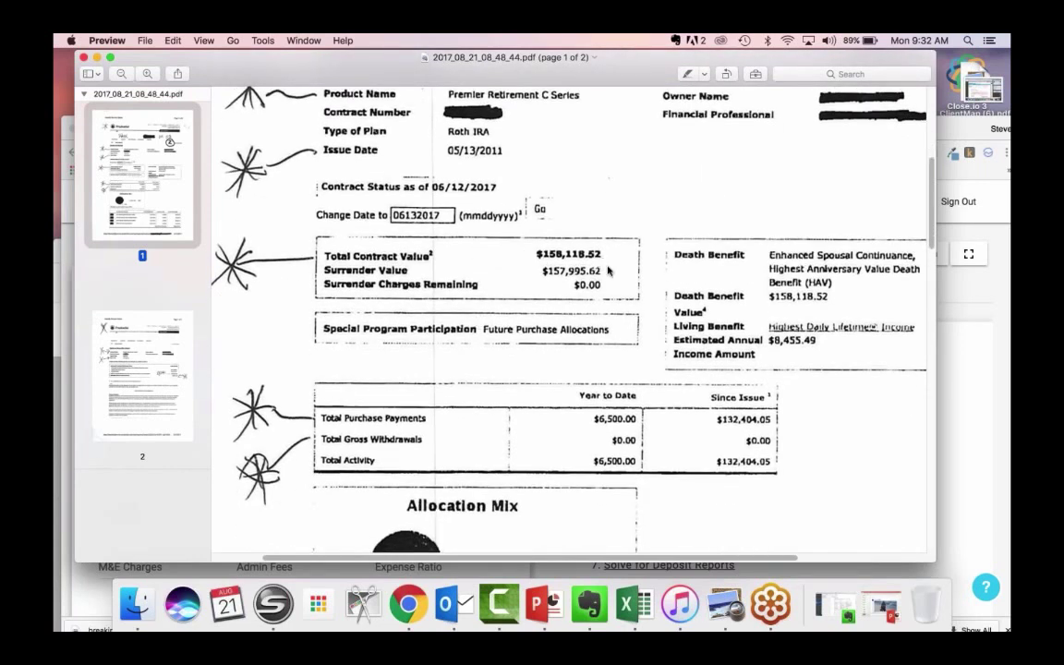
{"action": "scroll", "coordinate": [573, 396], "scroll_direction": "down", "scroll_amount": 1}
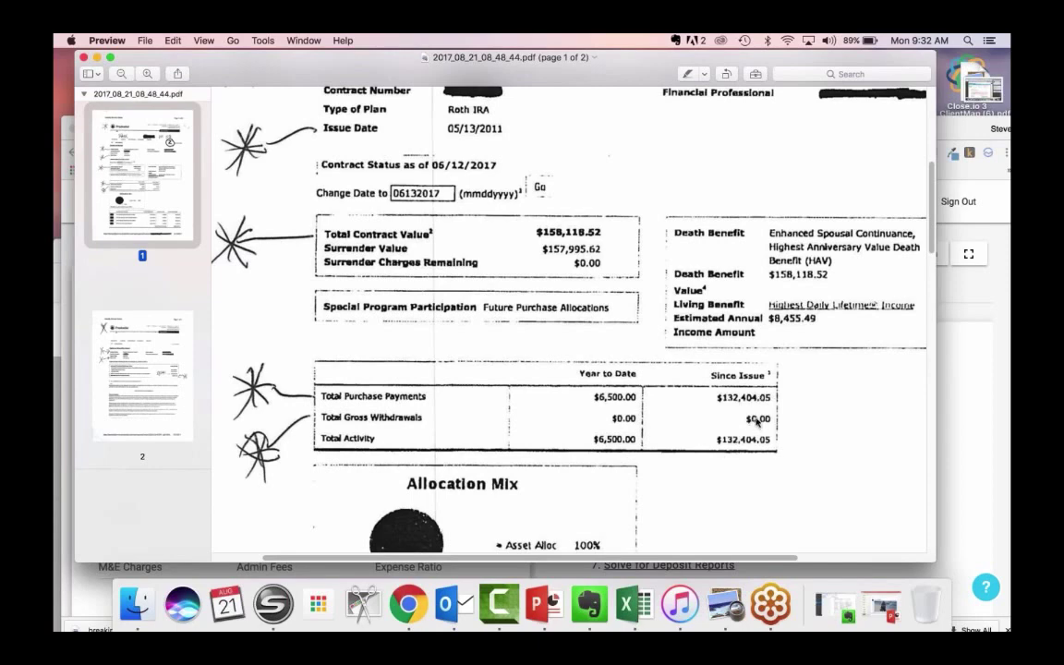
{"action": "scroll", "coordinate": [757, 422], "scroll_direction": "down", "scroll_amount": 5}
{"action": "scroll", "coordinate": [757, 422], "scroll_direction": "up", "scroll_amount": 8}
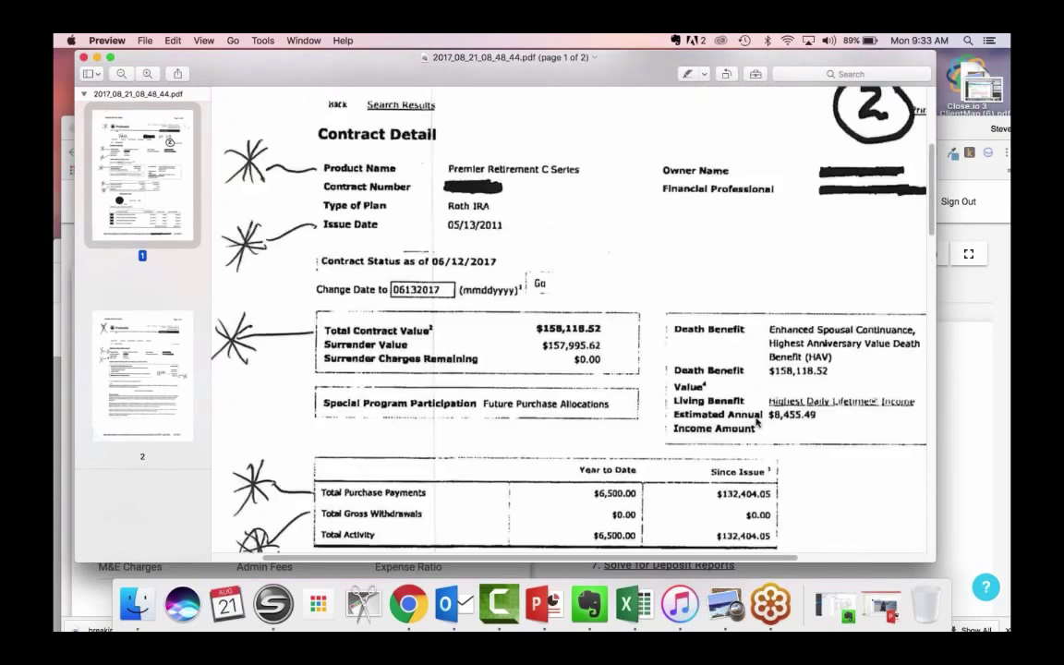
{"action": "scroll", "coordinate": [758, 421], "scroll_direction": "up", "scroll_amount": 2}
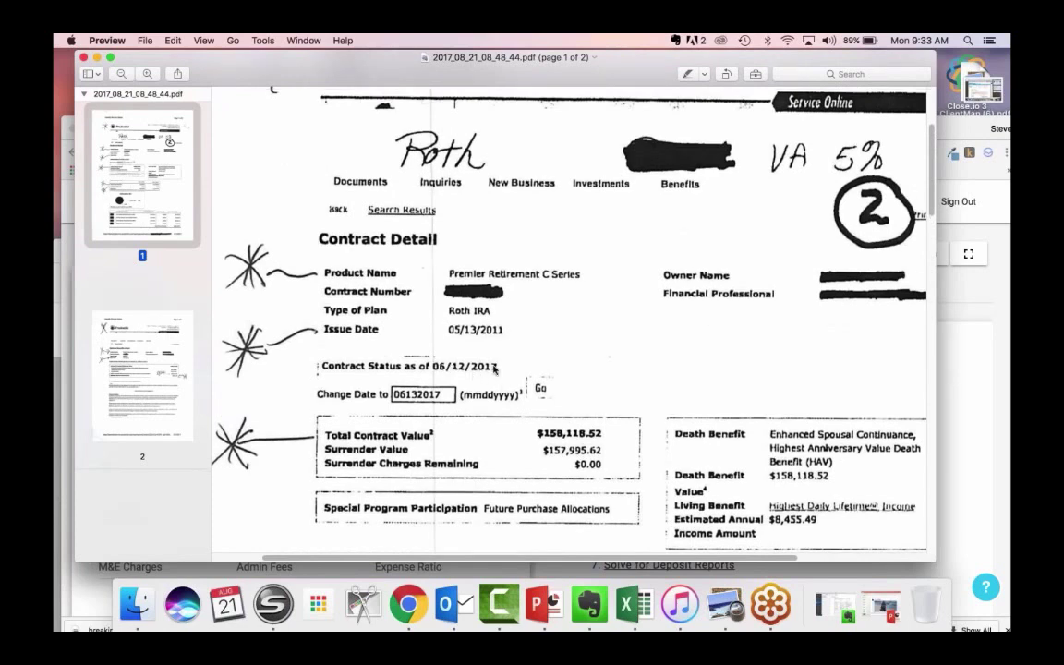
{"action": "scroll", "coordinate": [494, 370], "scroll_direction": "up", "scroll_amount": 2}
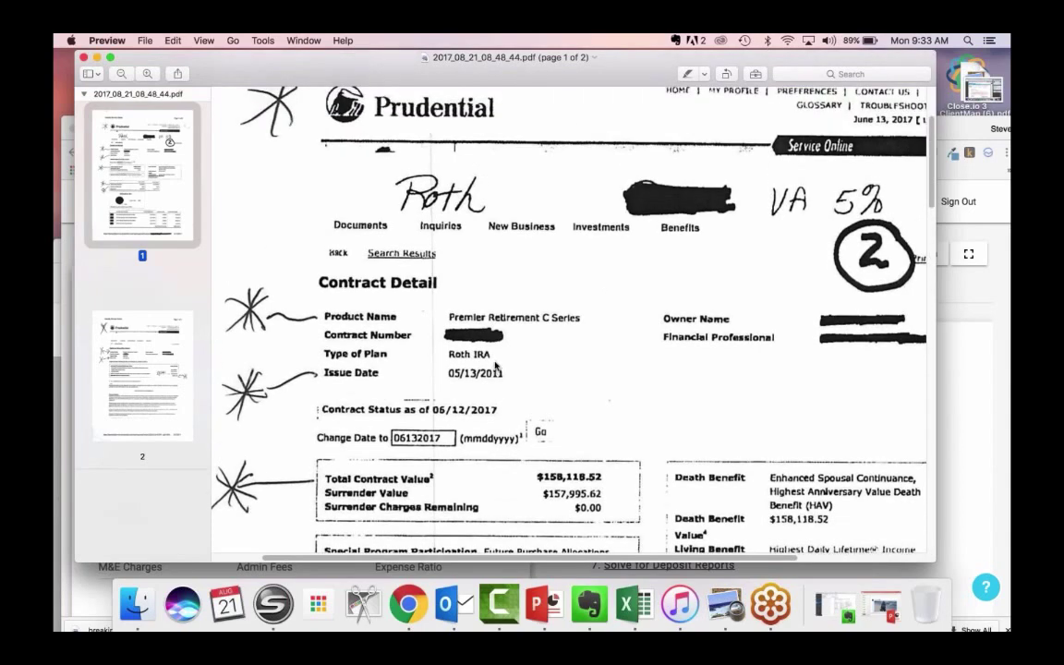
Switch back to the RetirementCheck form in Chrome and set the issue date to 05 May 2011
{"action": "left_click_drag", "start_coordinate": [951, 128], "coordinate": [950, 46]}
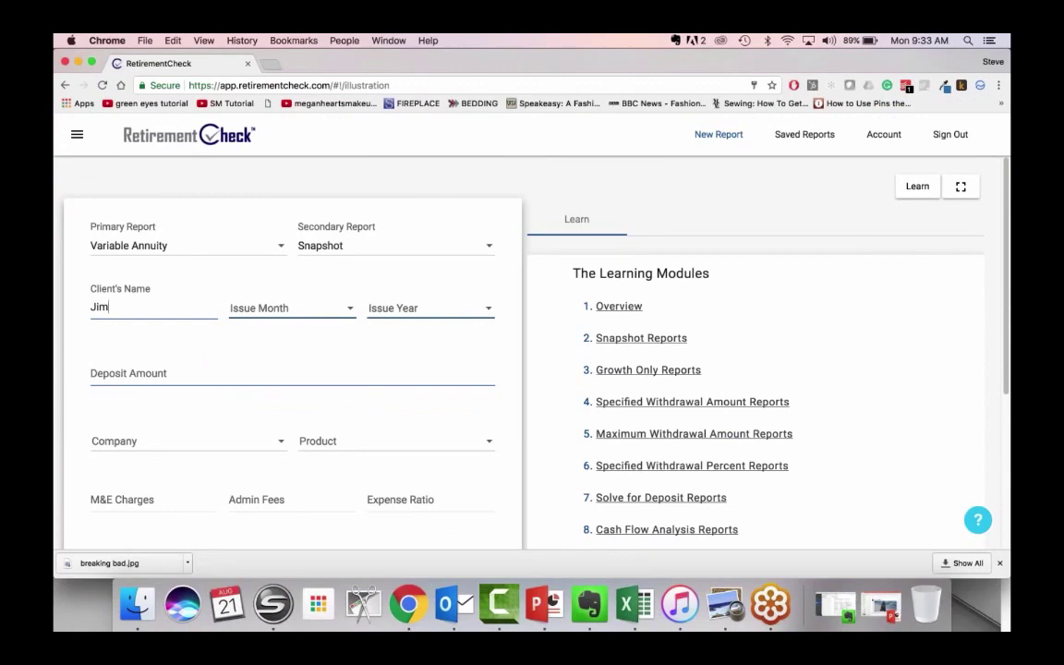
{"action": "left_click", "coordinate": [316, 312]}
{"action": "left_click_drag", "start_coordinate": [467, 61], "coordinate": [499, 63]}
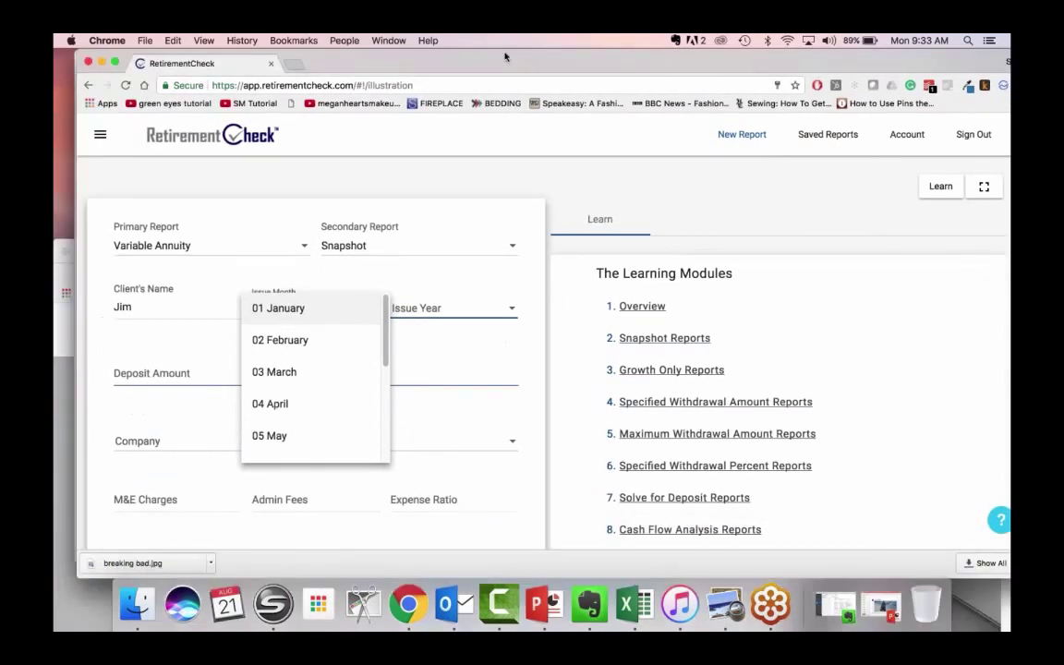
{"action": "left_click", "coordinate": [284, 436]}
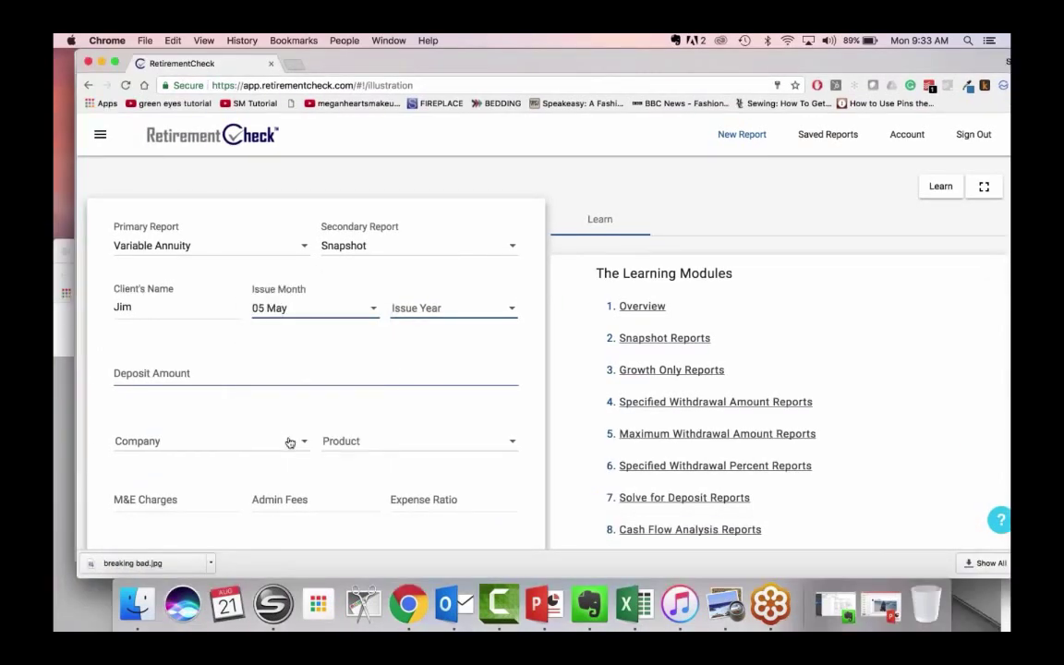
{"action": "left_click", "coordinate": [452, 308]}
{"action": "scroll", "coordinate": [422, 400], "scroll_direction": "down", "scroll_amount": 3}
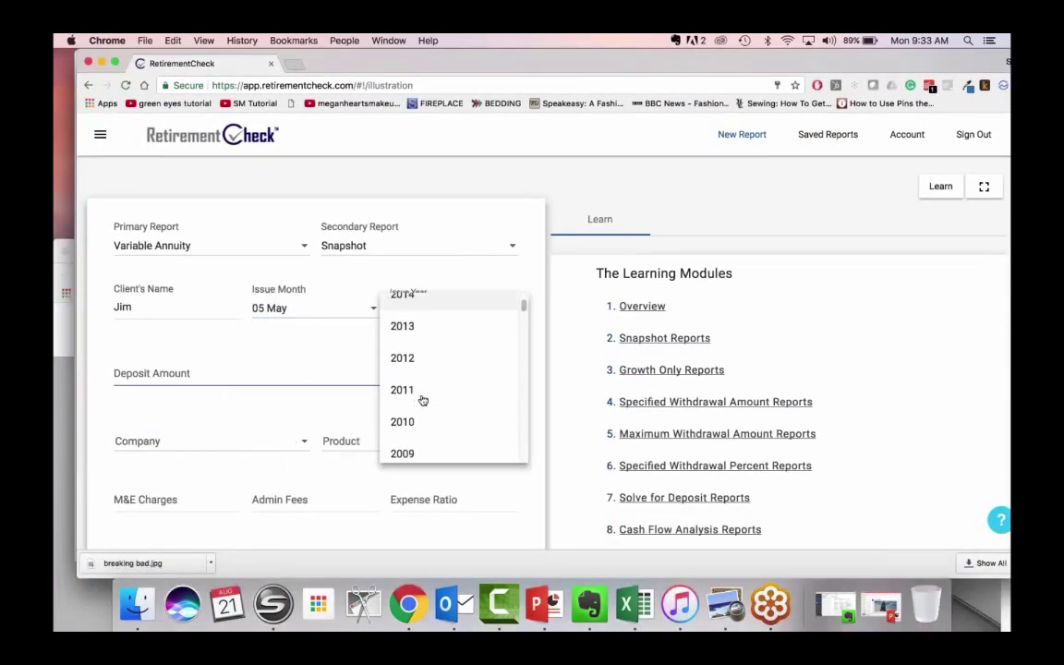
{"action": "left_click", "coordinate": [422, 400]}
Check the total purchase payments since issue on the statement and enter 132404 as the deposit amount
{"action": "left_click", "coordinate": [304, 376]}
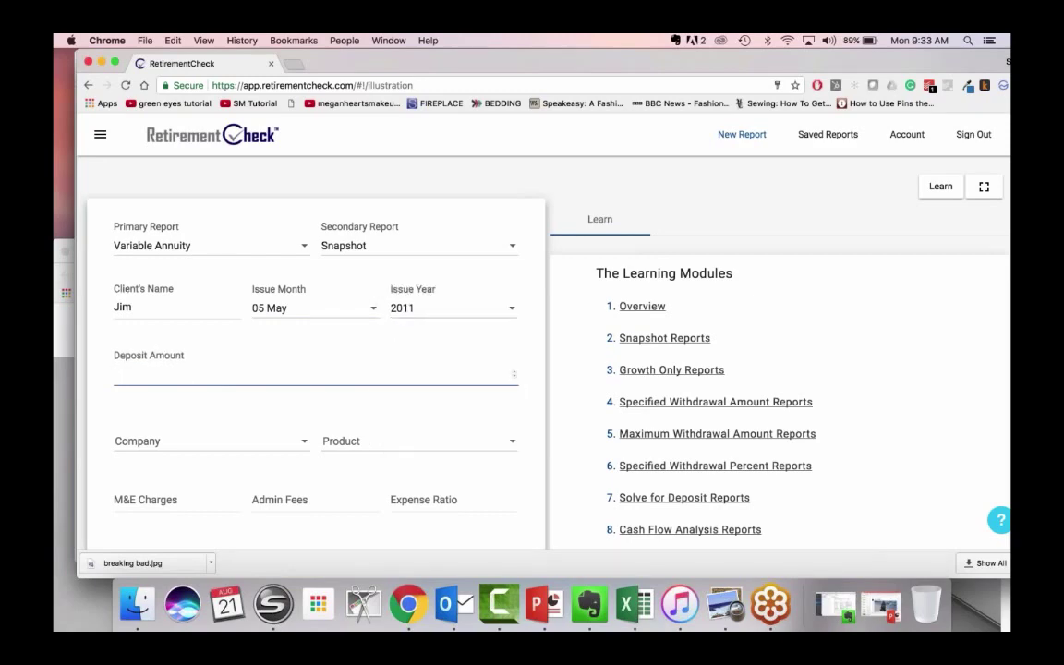
{"action": "left_click_drag", "start_coordinate": [502, 63], "coordinate": [477, 462]}
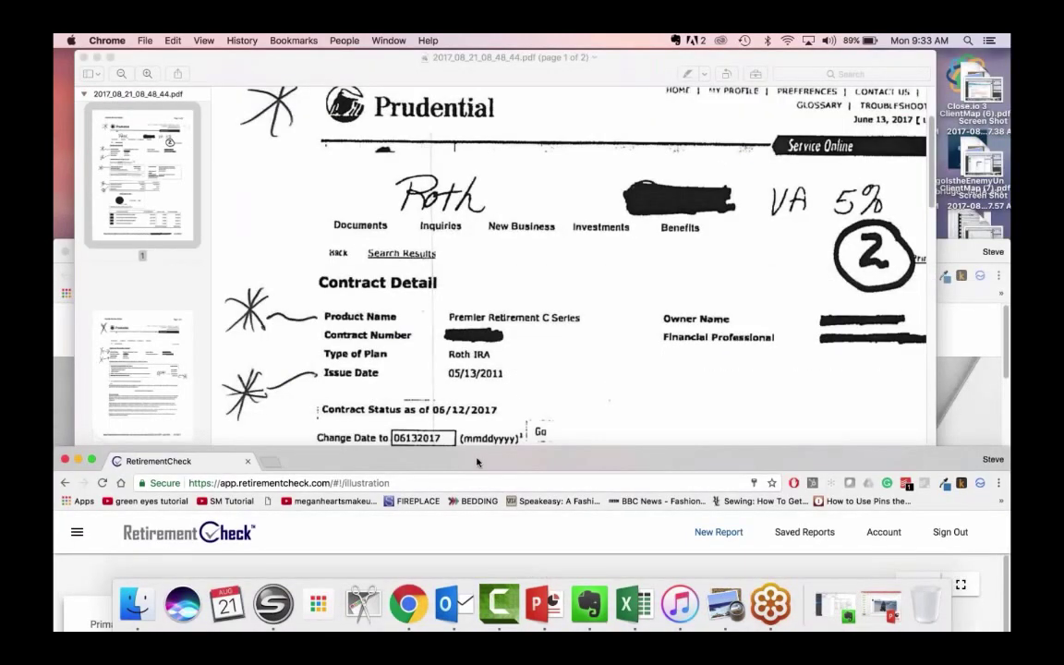
{"action": "scroll", "coordinate": [511, 404], "scroll_direction": "down", "scroll_amount": 5}
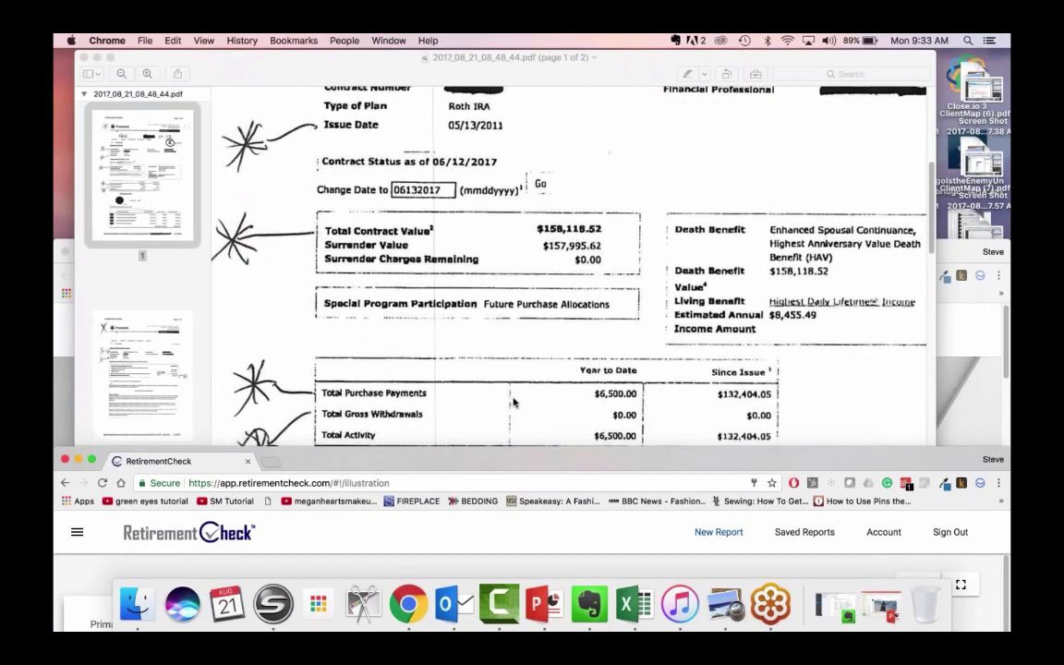
{"action": "left_click_drag", "start_coordinate": [503, 472], "coordinate": [516, 86]}
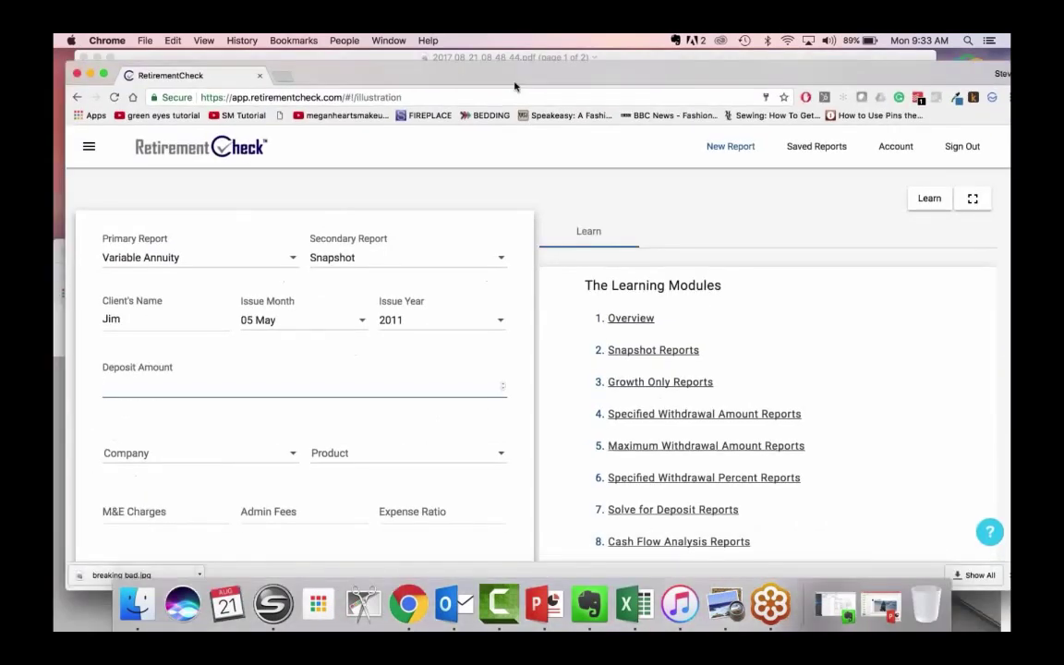
{"action": "type", "text": "132404"}
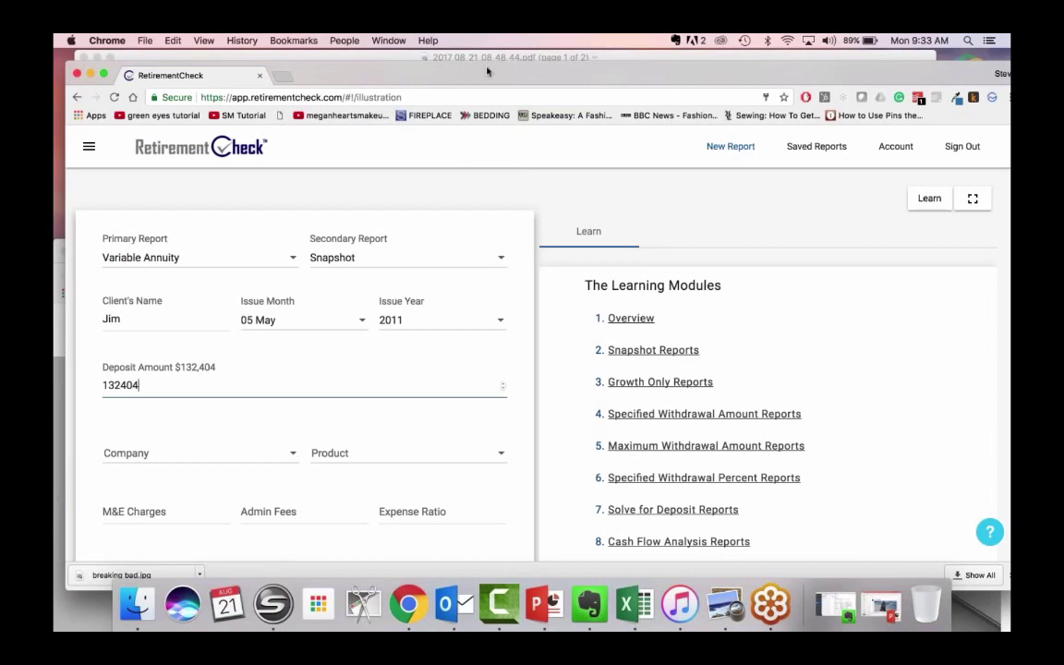
{"action": "left_click_drag", "start_coordinate": [442, 69], "coordinate": [485, 42]}
Choose Pruco Life Insurance as the annuity company
{"action": "key", "text": "Tab"}
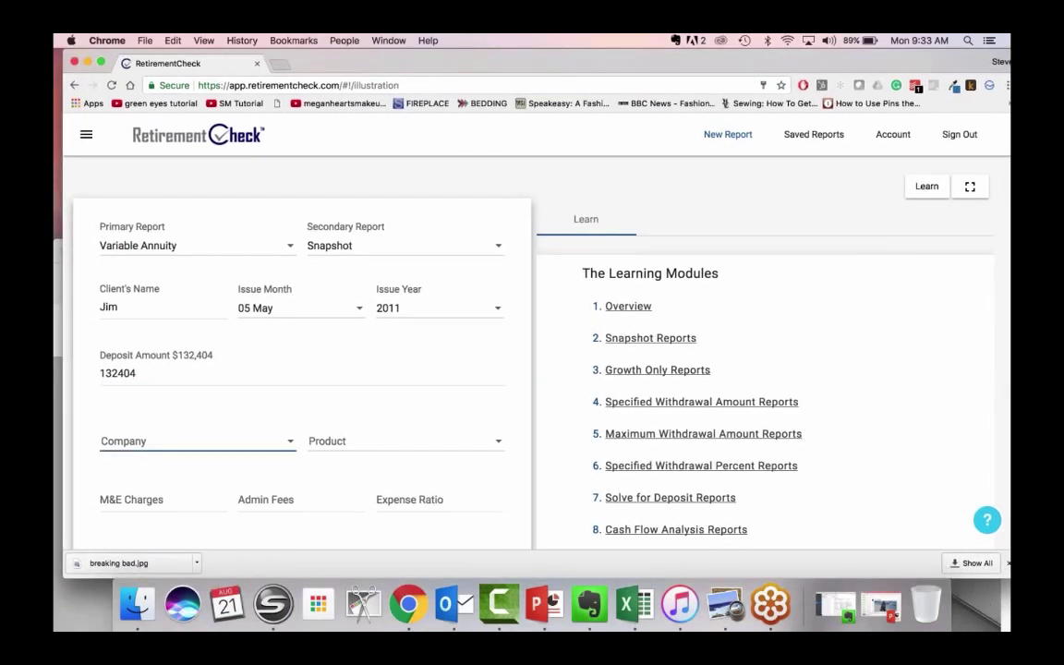
{"action": "key", "text": "space"}
{"action": "scroll", "coordinate": [228, 382], "scroll_direction": "down", "scroll_amount": 10}
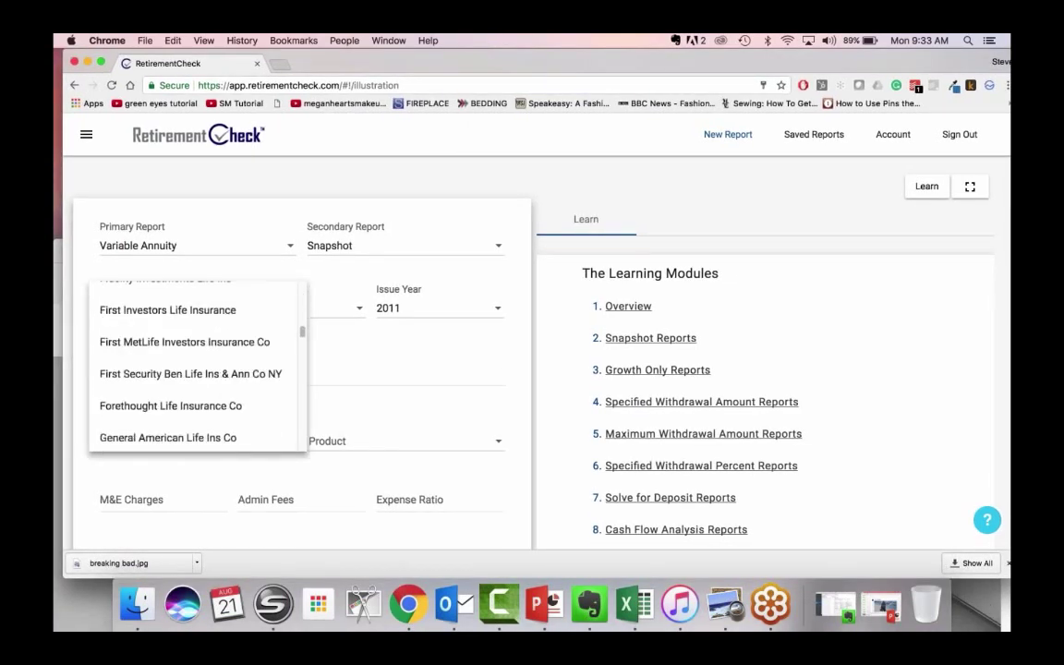
{"action": "scroll", "coordinate": [228, 383], "scroll_direction": "down", "scroll_amount": 15}
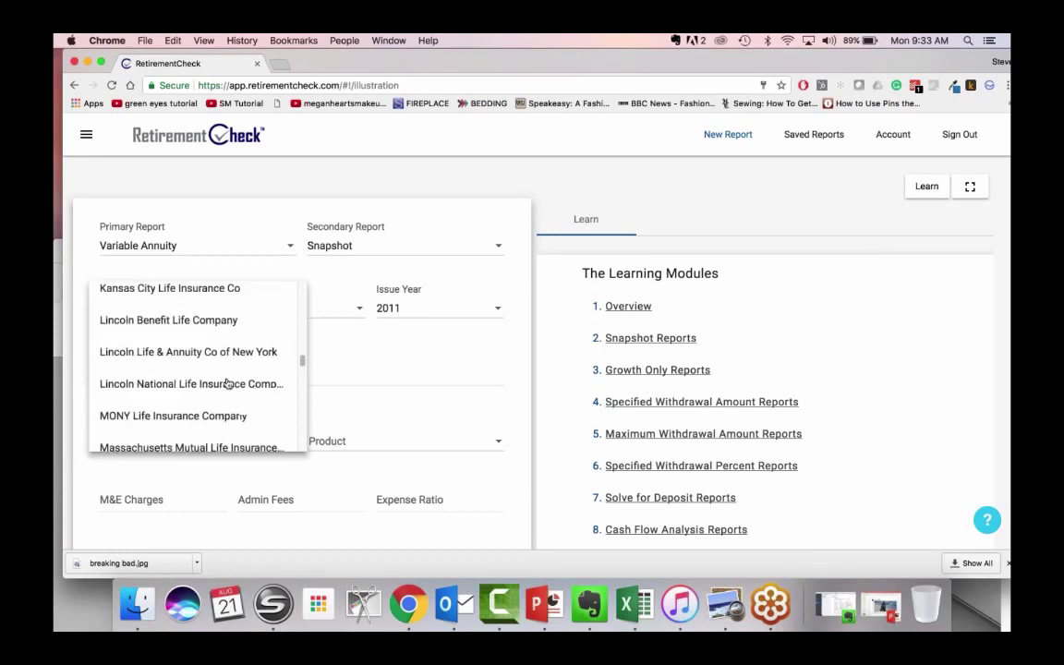
{"action": "scroll", "coordinate": [228, 383], "scroll_direction": "down", "scroll_amount": 15}
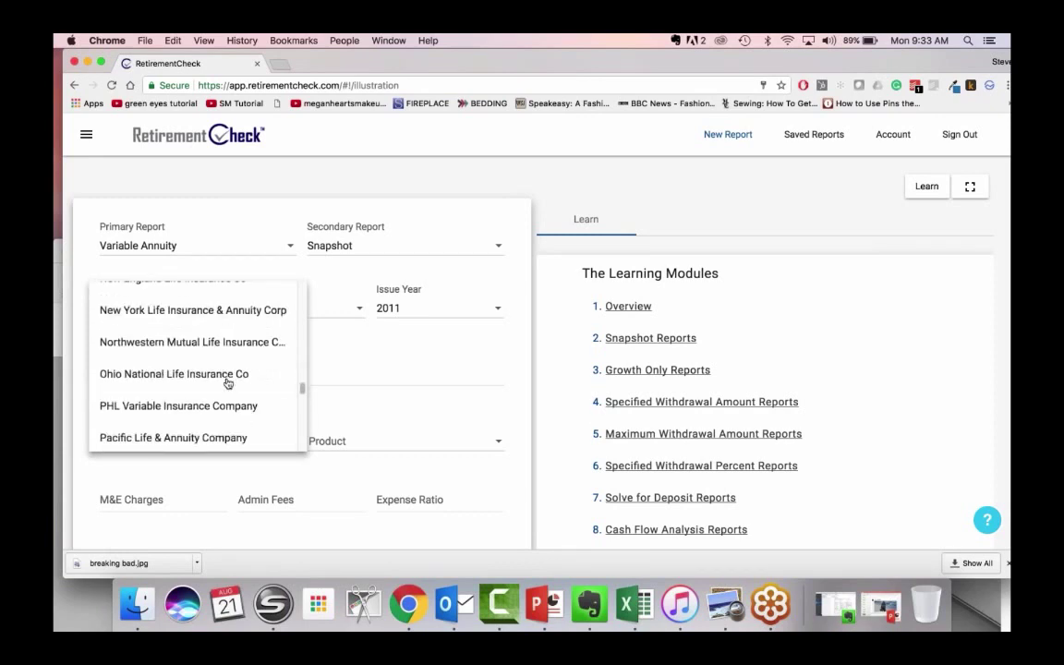
{"action": "scroll", "coordinate": [229, 382], "scroll_direction": "down", "scroll_amount": 3}
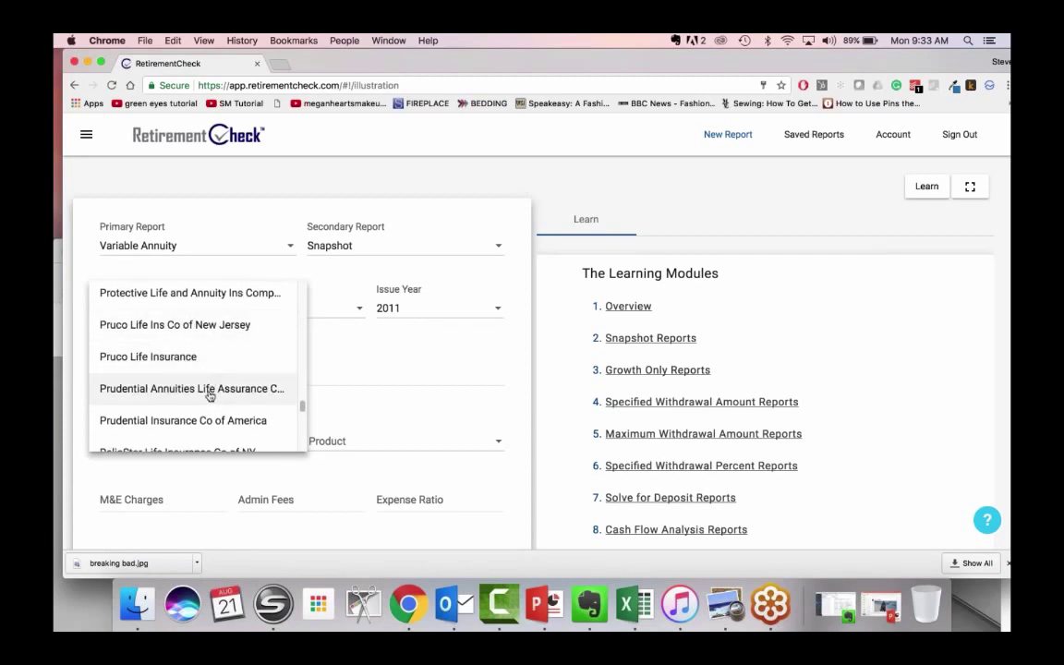
{"action": "scroll", "coordinate": [207, 415], "scroll_direction": "down", "scroll_amount": 2}
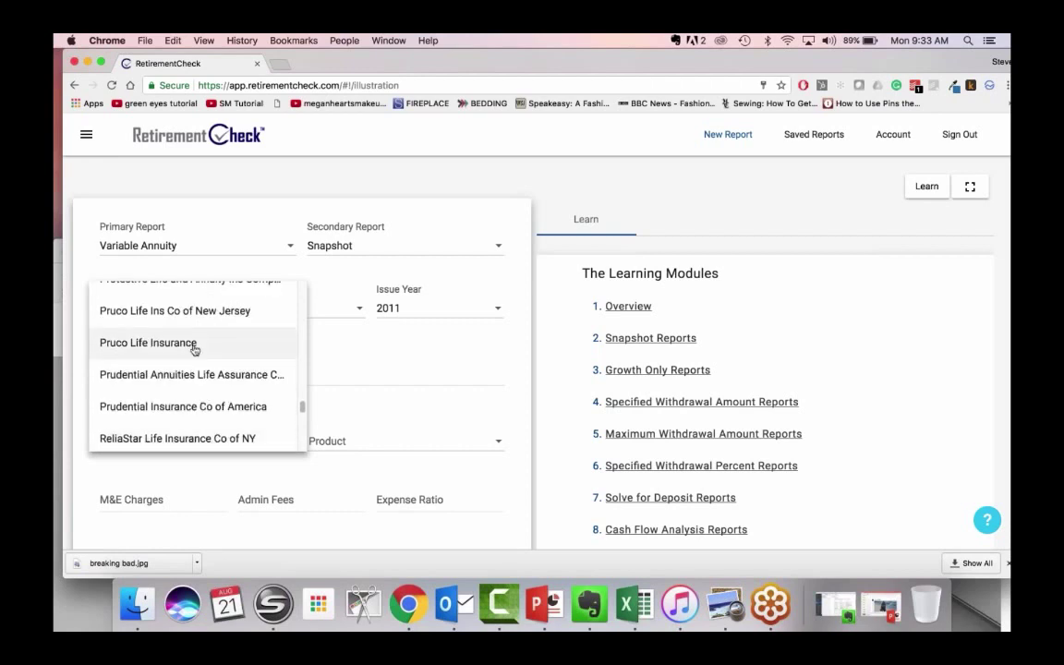
{"action": "left_click", "coordinate": [195, 345]}
Choose Premier Retirement VA C as the annuity product
{"action": "scroll", "coordinate": [345, 411], "scroll_direction": "down", "scroll_amount": 3}
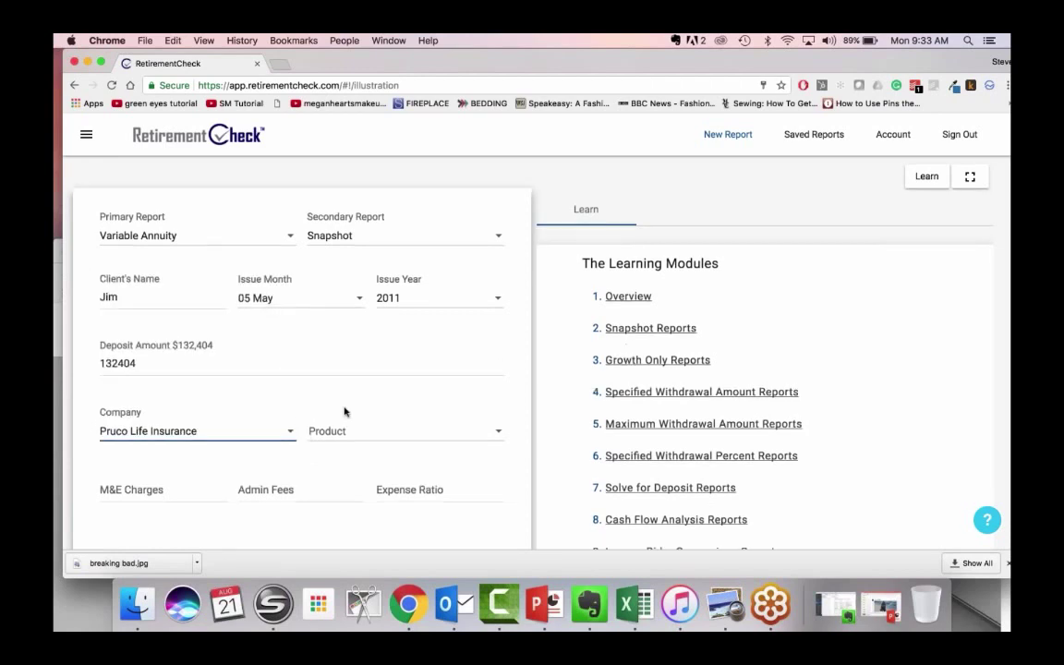
{"action": "left_click", "coordinate": [397, 335]}
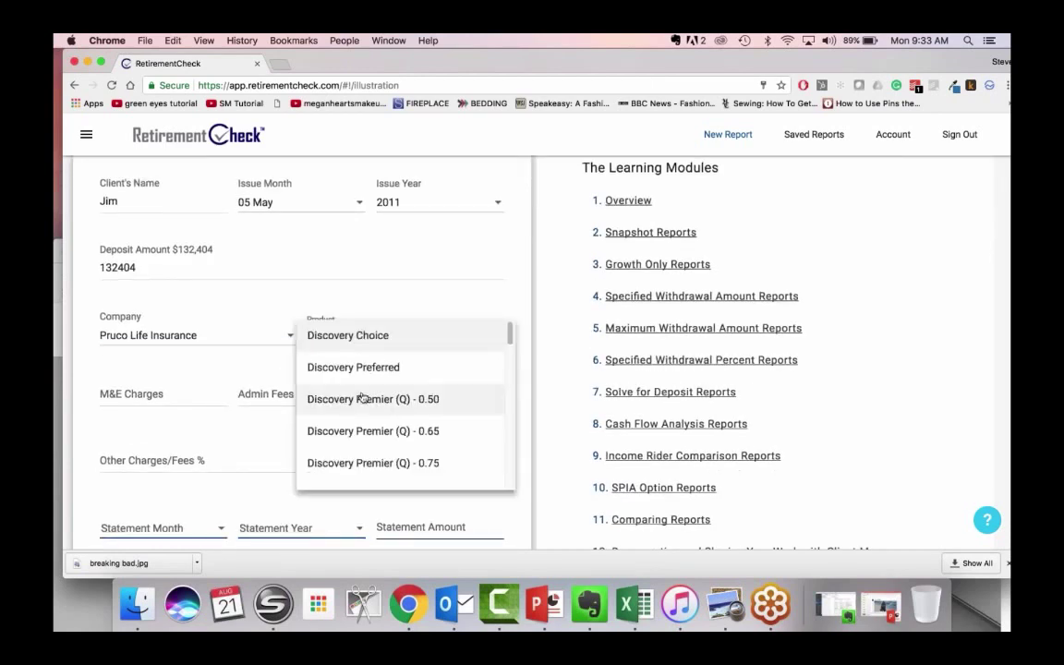
{"action": "scroll", "coordinate": [361, 402], "scroll_direction": "down", "scroll_amount": 3}
{"action": "scroll", "coordinate": [362, 399], "scroll_direction": "down", "scroll_amount": 2}
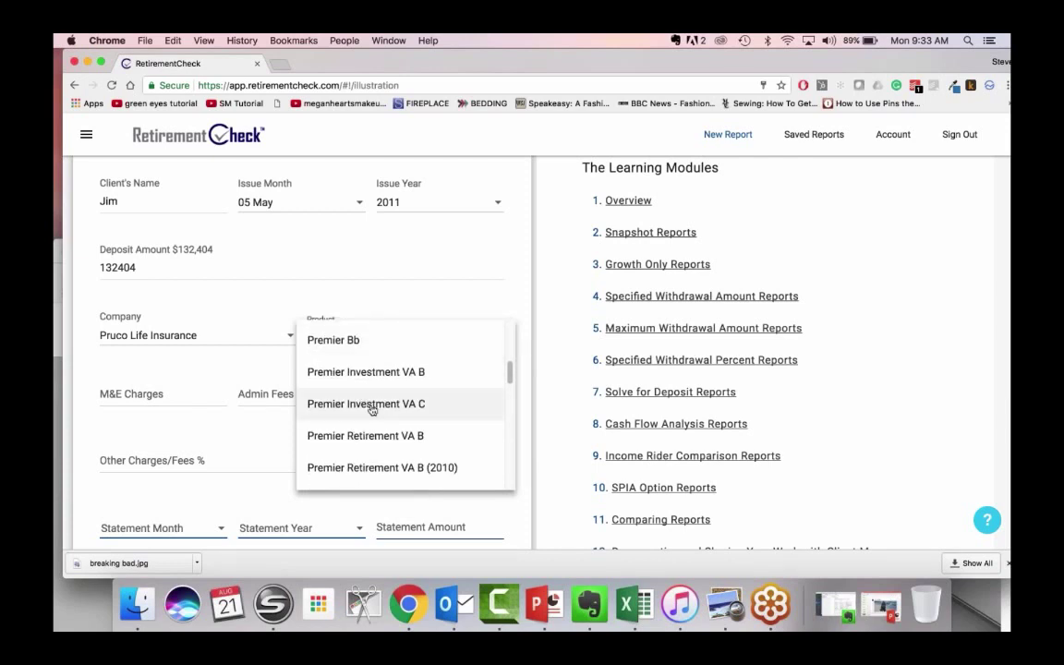
{"action": "scroll", "coordinate": [372, 409], "scroll_direction": "down", "scroll_amount": 3}
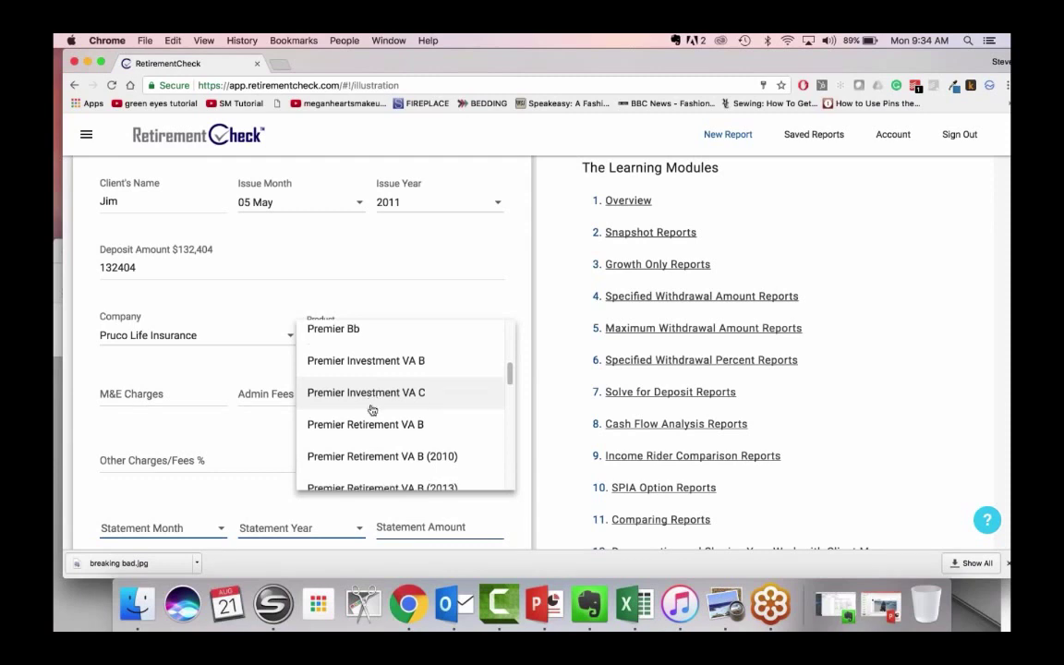
{"action": "left_click", "coordinate": [373, 424]}
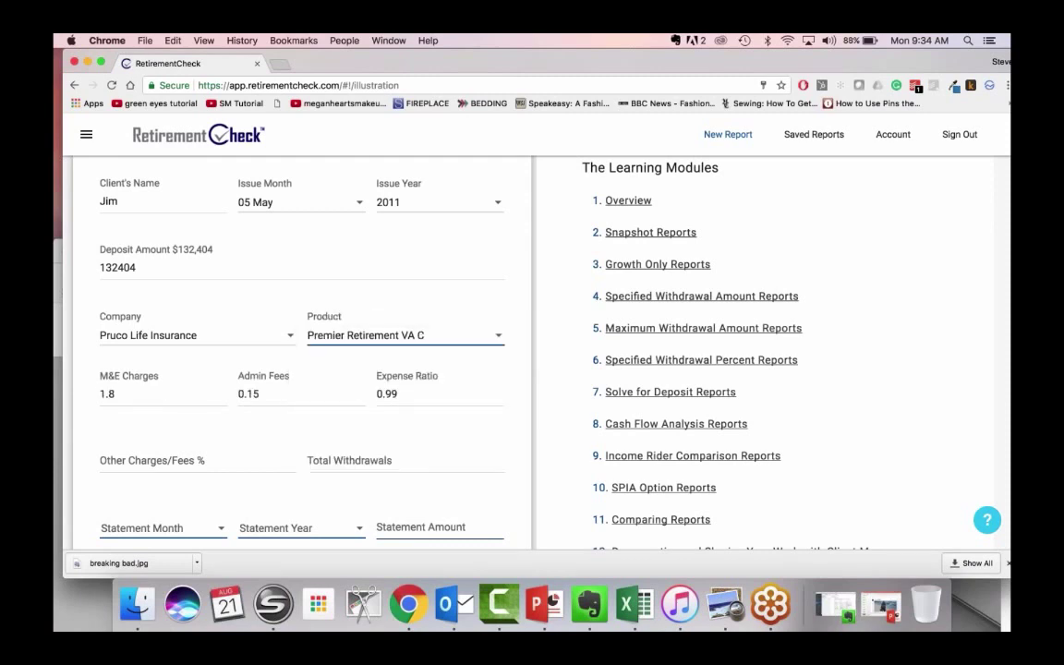
Review the Premier Retirement variants among the available products, keeping Premier Retirement VA C selected
{"action": "key", "text": "space"}
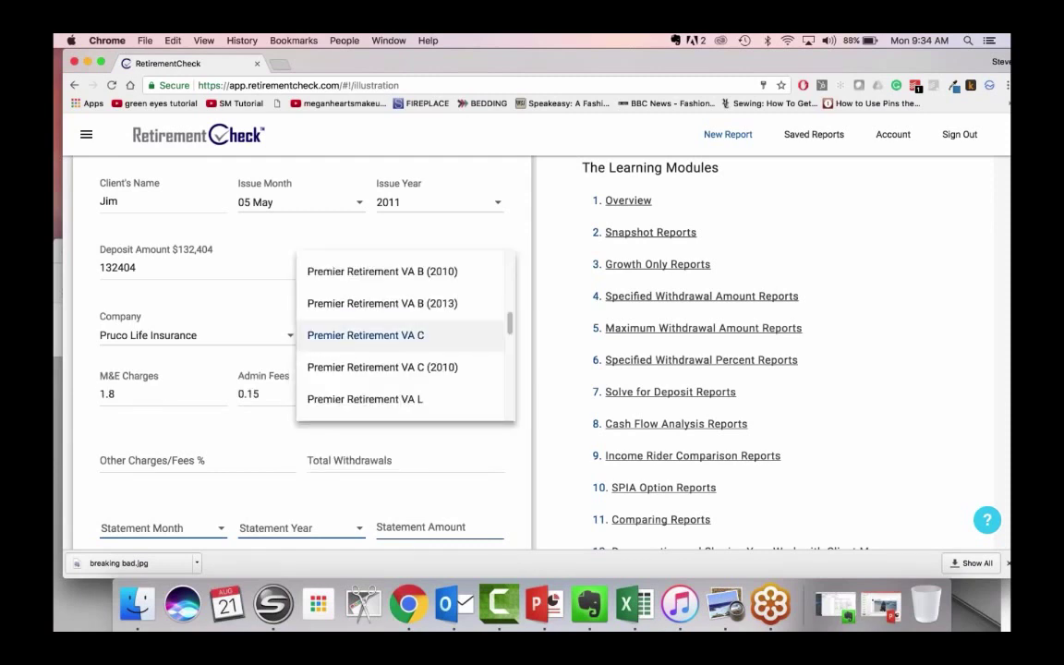
{"action": "scroll", "coordinate": [404, 335], "scroll_direction": "down", "scroll_amount": 3}
{"action": "scroll", "coordinate": [404, 334], "scroll_direction": "up", "scroll_amount": 4}
{"action": "scroll", "coordinate": [405, 335], "scroll_direction": "down", "scroll_amount": 1}
{"action": "scroll", "coordinate": [404, 334], "scroll_direction": "up", "scroll_amount": 1}
{"action": "key", "text": "Return"}
{"action": "key", "text": "space"}
{"action": "key", "text": "Return"}
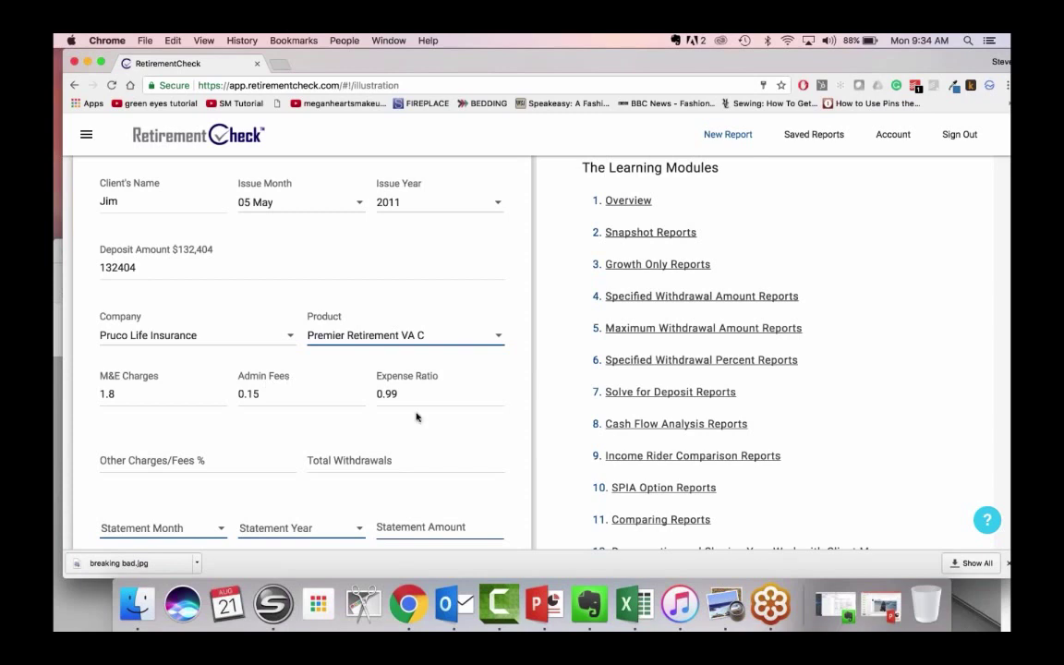
Go through the Other Charges/Fees % and Total Withdrawals fields, leaving both blank
{"action": "scroll", "coordinate": [415, 417], "scroll_direction": "down", "scroll_amount": 3}
{"action": "left_click", "coordinate": [197, 355]}
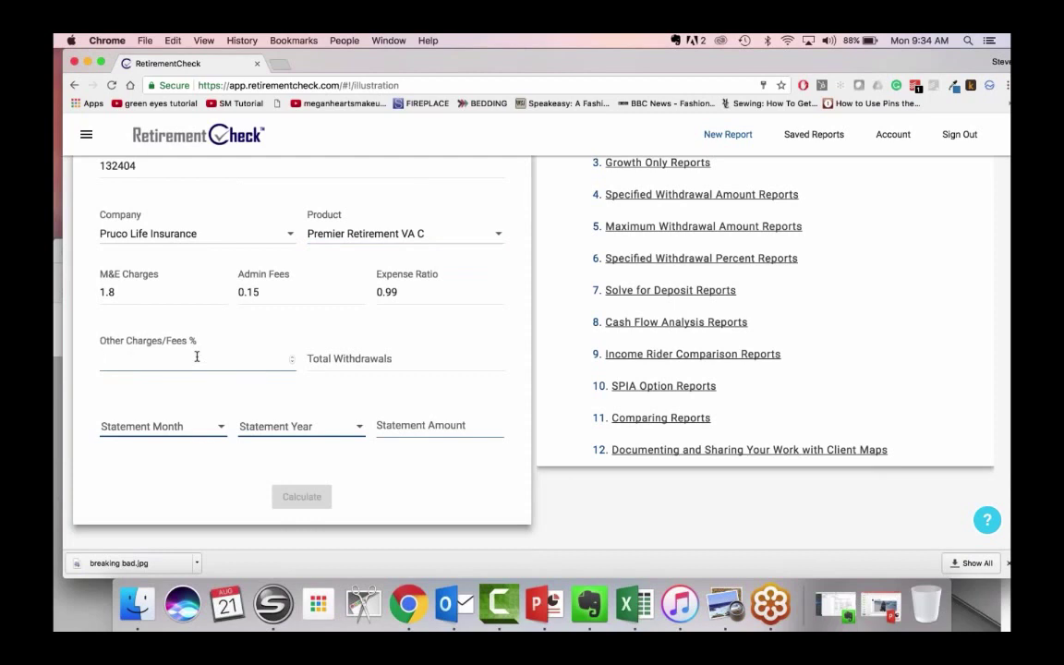
{"action": "left_click", "coordinate": [273, 325]}
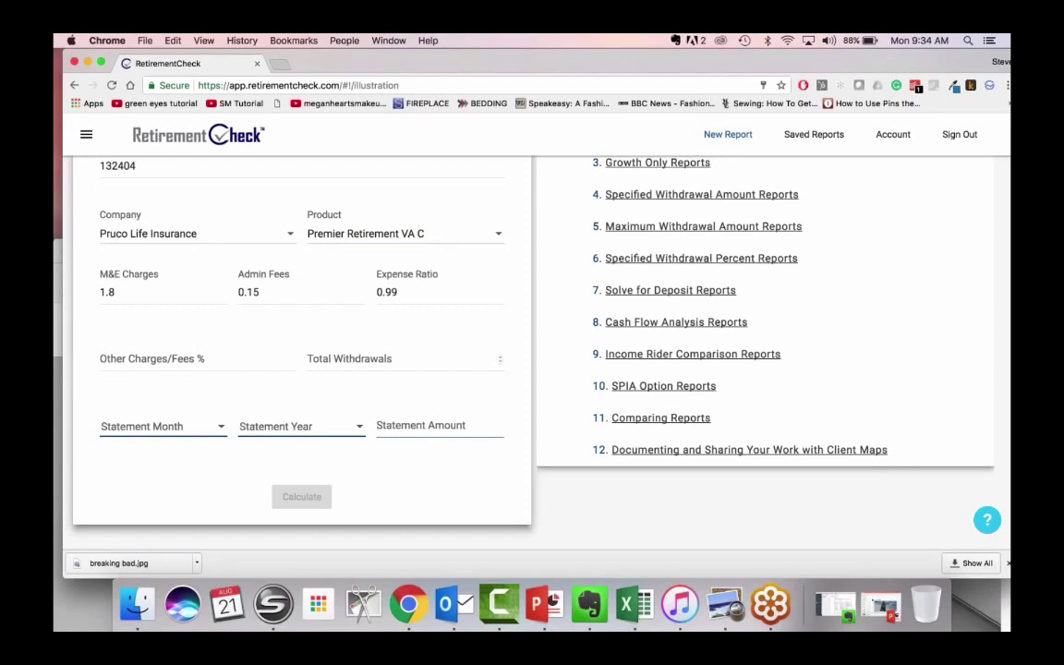
{"action": "left_click", "coordinate": [335, 359]}
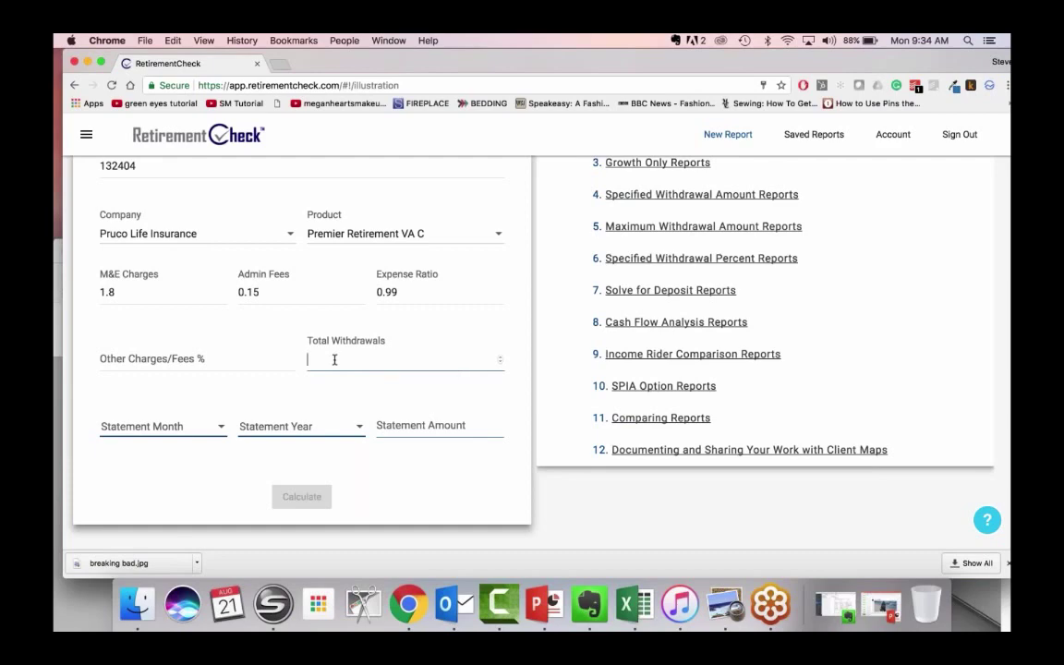
Bring the statement in Preview to the front and check its gross withdrawals, status date and total contract value
{"action": "left_click_drag", "start_coordinate": [421, 63], "coordinate": [385, 215]}
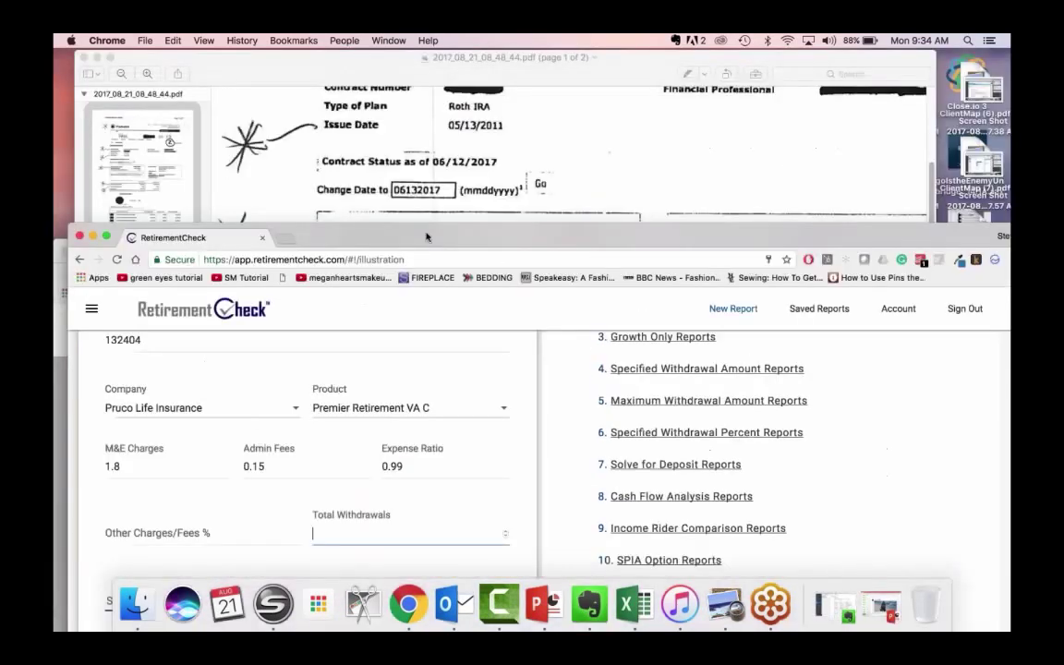
{"action": "left_click", "coordinate": [399, 65]}
{"action": "scroll", "coordinate": [499, 217], "scroll_direction": "down", "scroll_amount": 3}
{"action": "scroll", "coordinate": [519, 221], "scroll_direction": "down", "scroll_amount": 2}
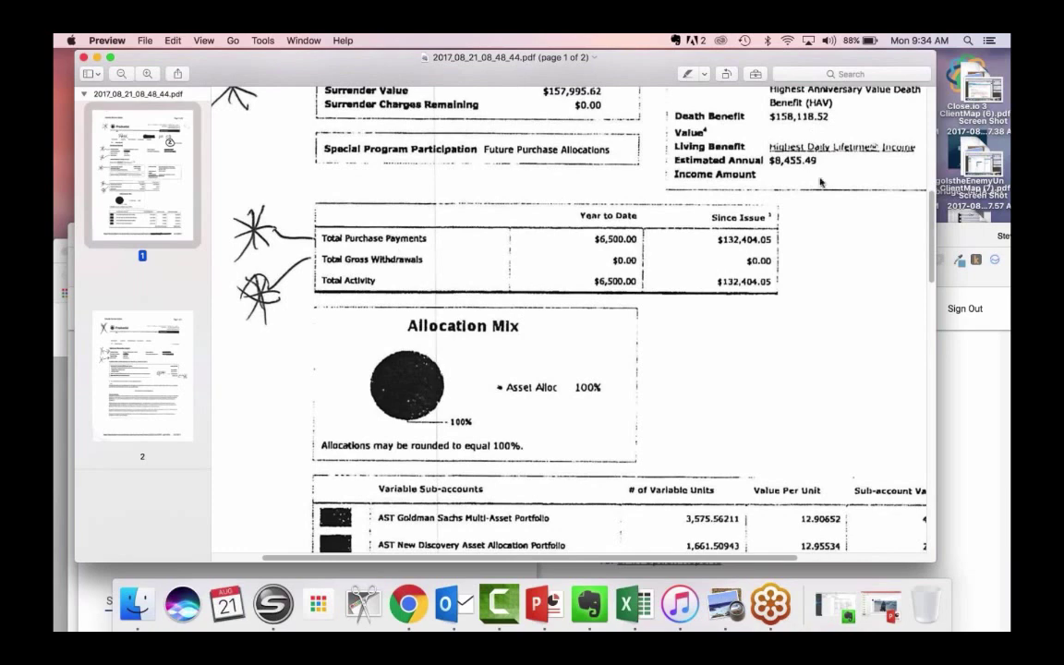
{"action": "scroll", "coordinate": [729, 303], "scroll_direction": "up", "scroll_amount": 5}
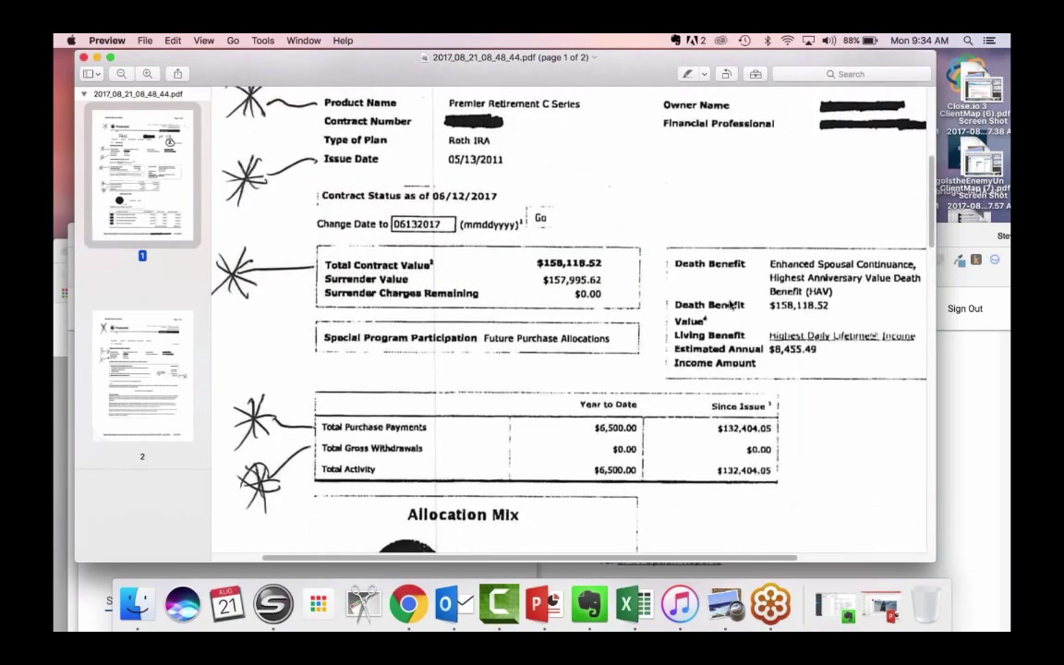
{"action": "scroll", "coordinate": [729, 303], "scroll_direction": "up", "scroll_amount": 1}
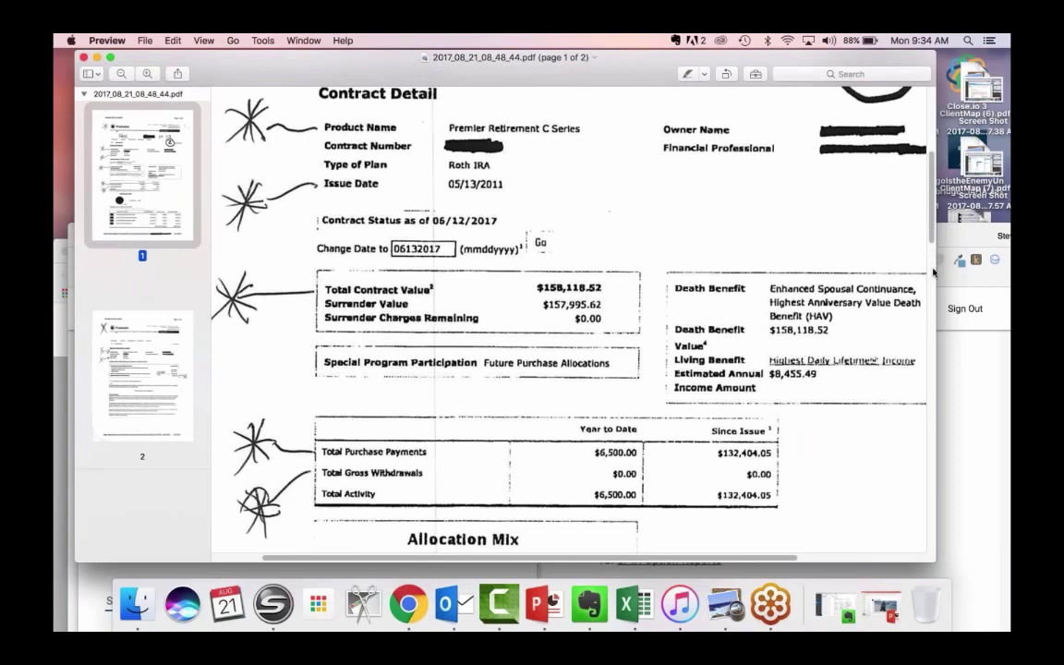
Return to the RetirementCheck form and set the statement amount to 158118
{"action": "left_click_drag", "start_coordinate": [949, 242], "coordinate": [966, 81]}
{"action": "left_click", "coordinate": [435, 437]}
{"action": "type", "text": "1"}
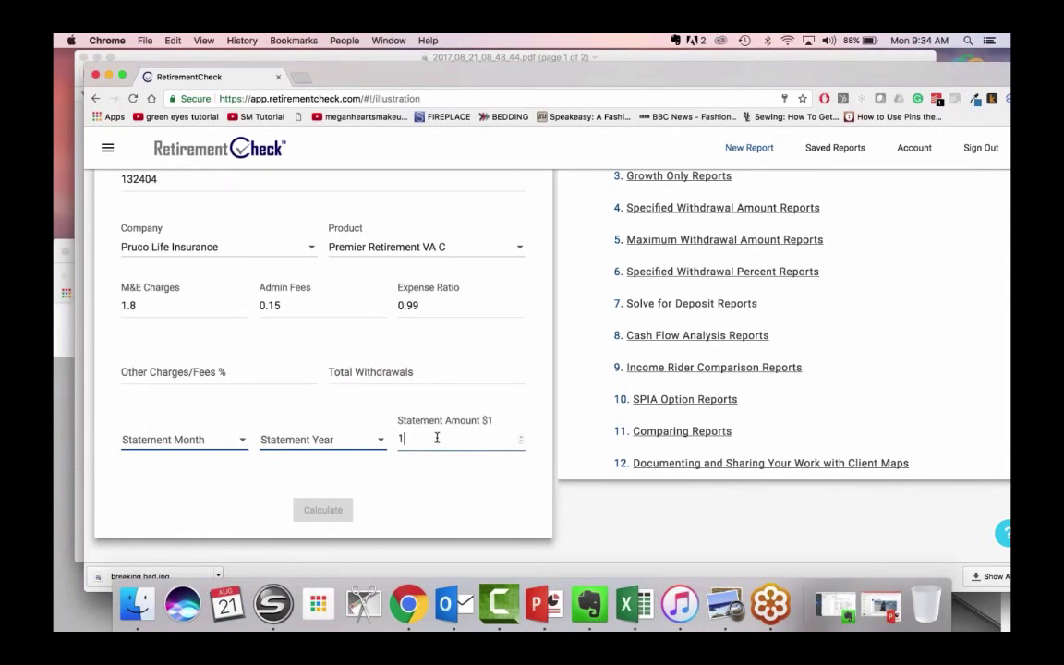
{"action": "type", "text": "58118"}
Set the statement date to 06 June 2017 and review the completed form from its beginning
{"action": "left_click", "coordinate": [184, 440]}
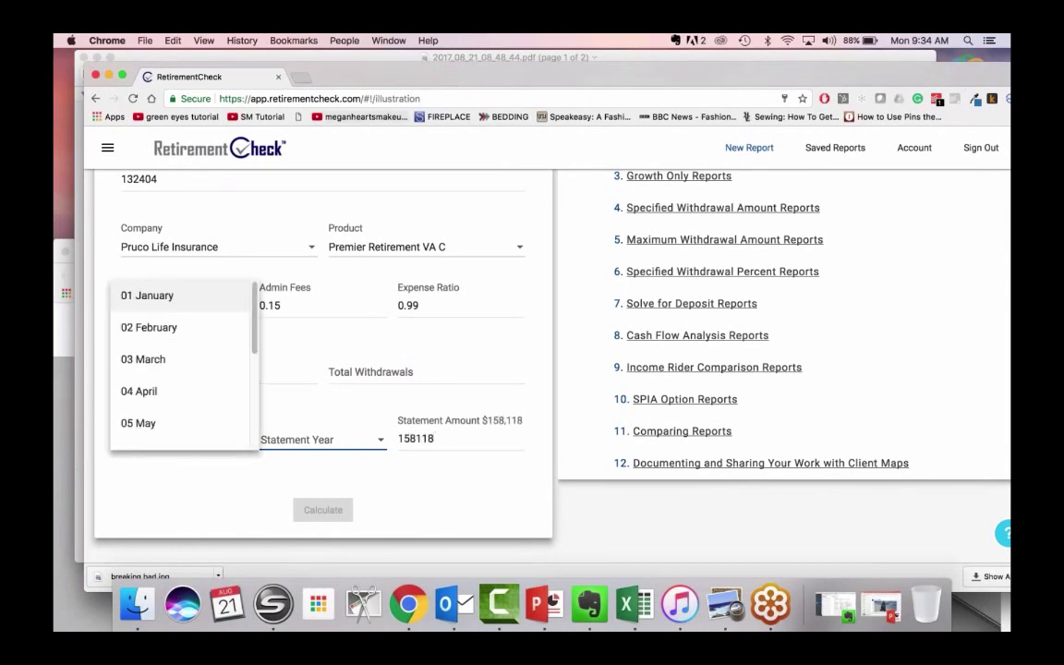
{"action": "left_click_drag", "start_coordinate": [429, 71], "coordinate": [412, 213]}
{"action": "left_click_drag", "start_coordinate": [406, 125], "coordinate": [427, 70]}
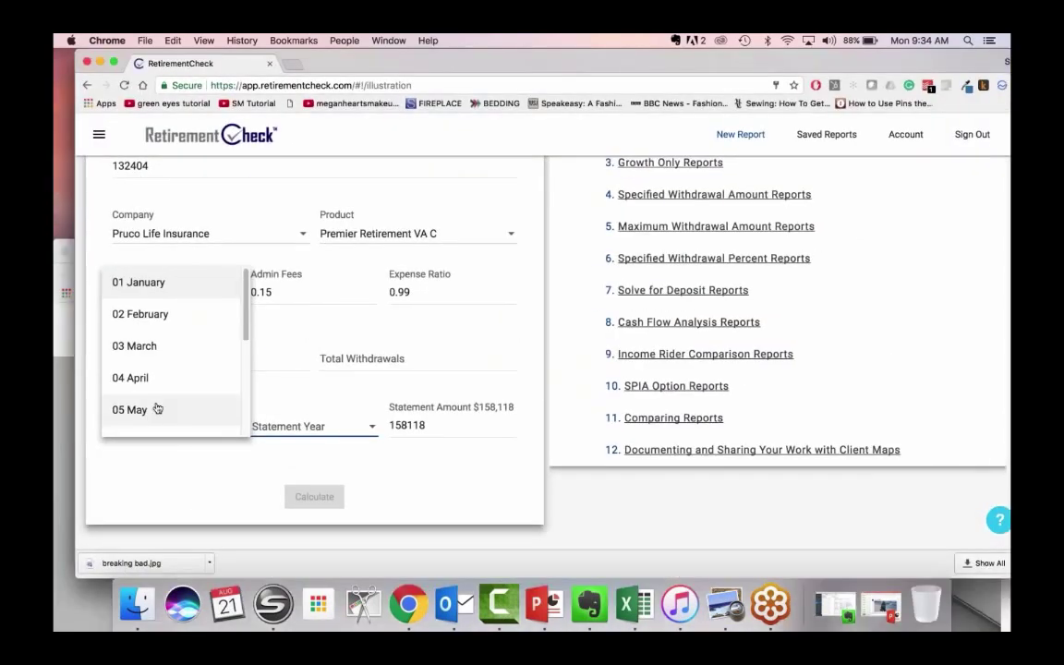
{"action": "scroll", "coordinate": [159, 399], "scroll_direction": "down", "scroll_amount": 1}
{"action": "scroll", "coordinate": [159, 399], "scroll_direction": "down", "scroll_amount": 1}
{"action": "left_click", "coordinate": [159, 399]}
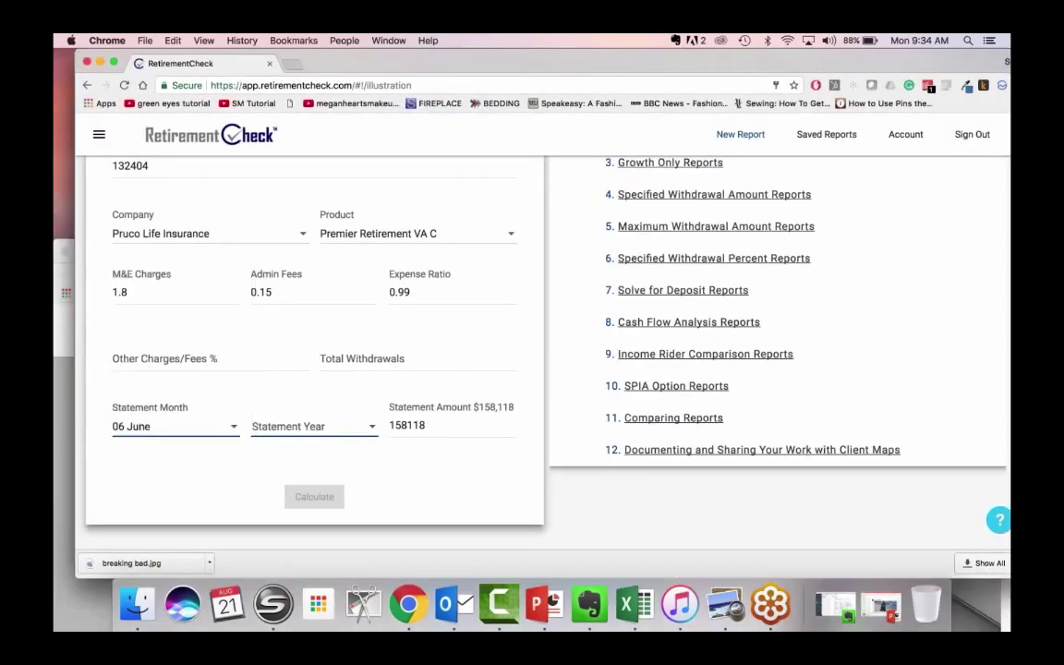
{"action": "left_click", "coordinate": [277, 288]}
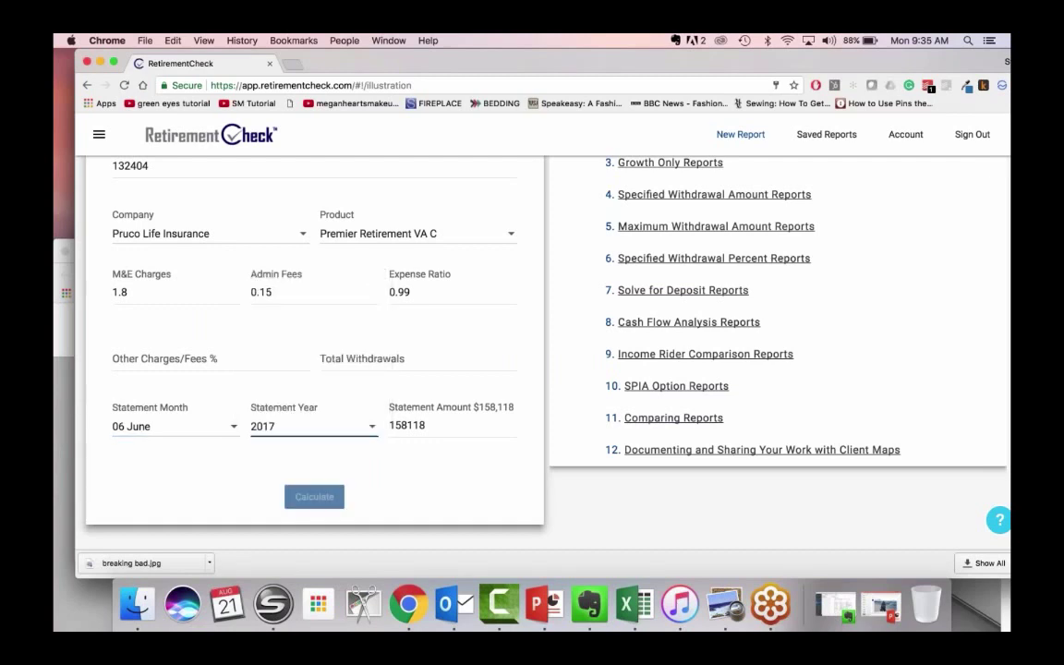
{"action": "scroll", "coordinate": [244, 335], "scroll_direction": "up", "scroll_amount": 5}
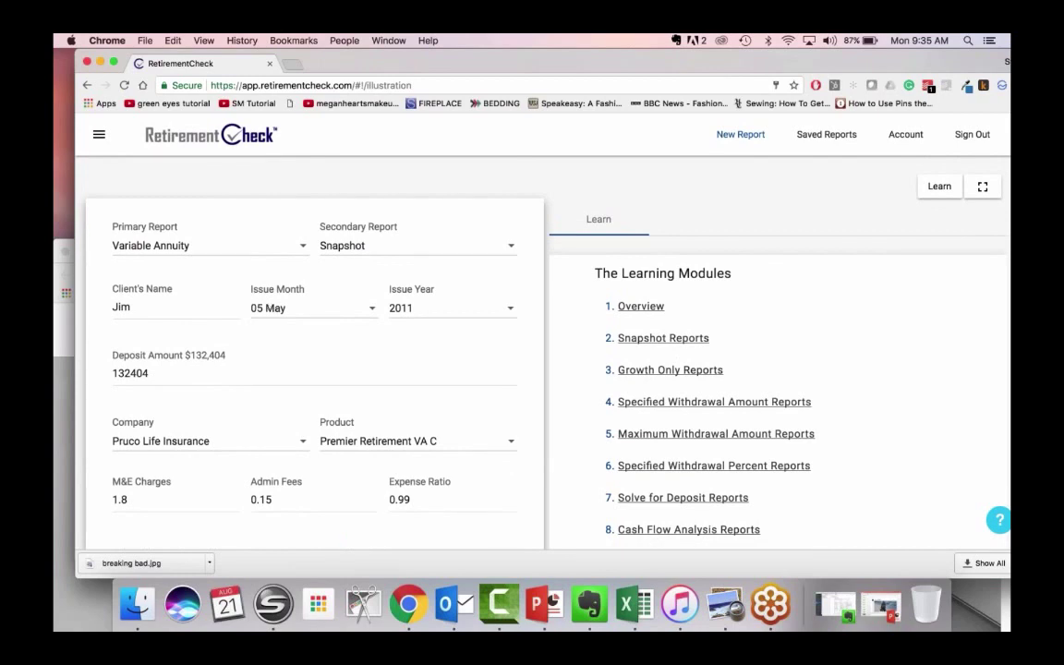
Check the completed variable annuity form from beginning to end and calculate the Snapshot report
{"action": "scroll", "coordinate": [185, 351], "scroll_direction": "down", "scroll_amount": 4}
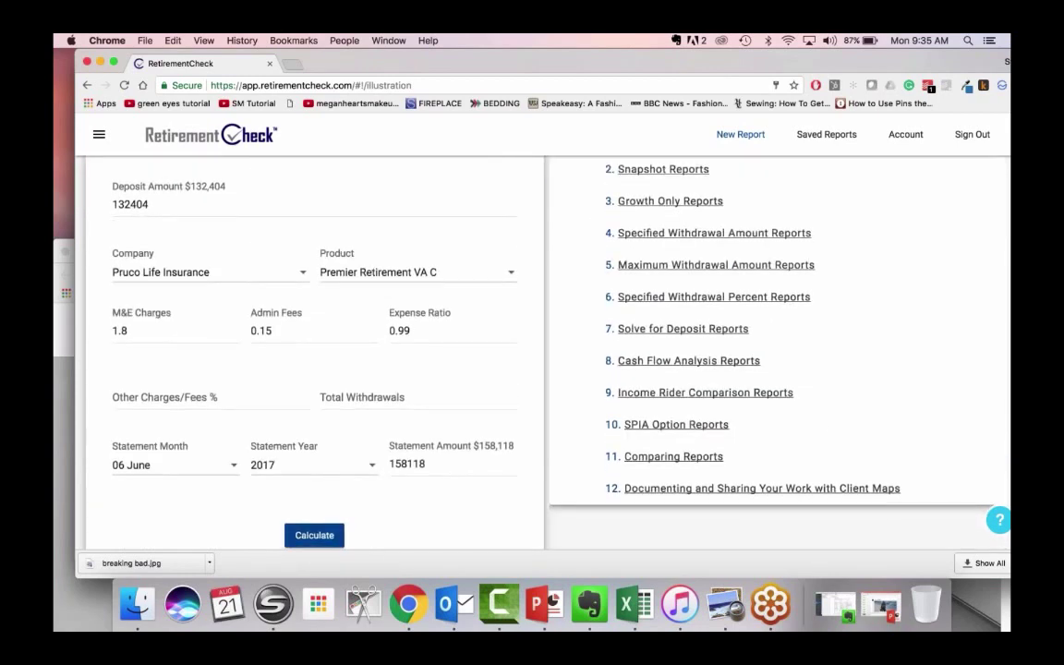
{"action": "scroll", "coordinate": [309, 365], "scroll_direction": "down", "scroll_amount": 2}
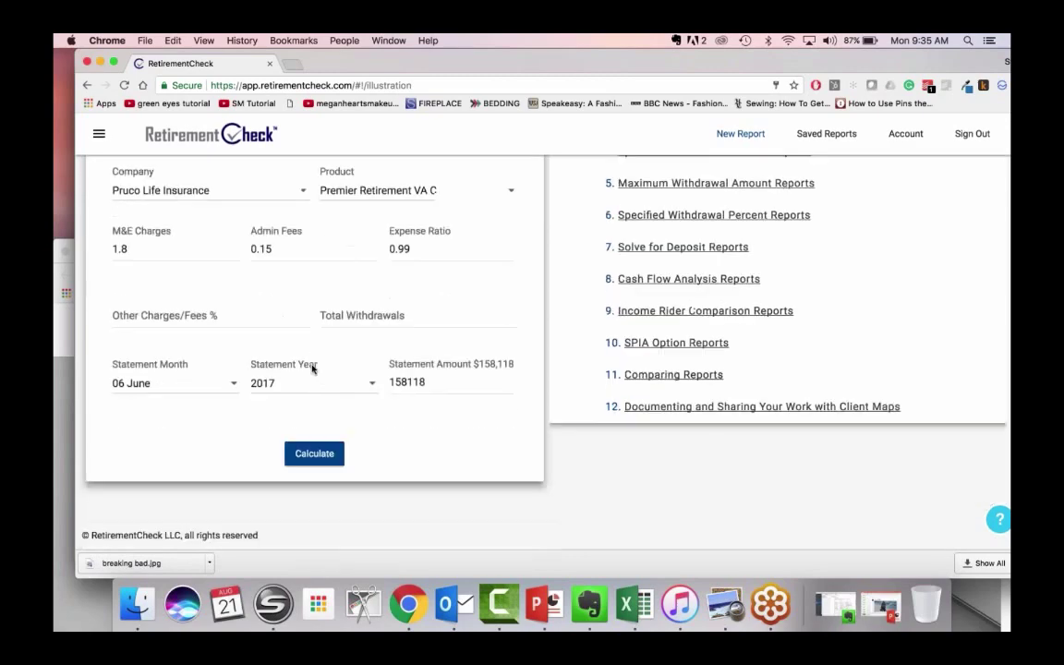
{"action": "scroll", "coordinate": [423, 418], "scroll_direction": "up", "scroll_amount": 6}
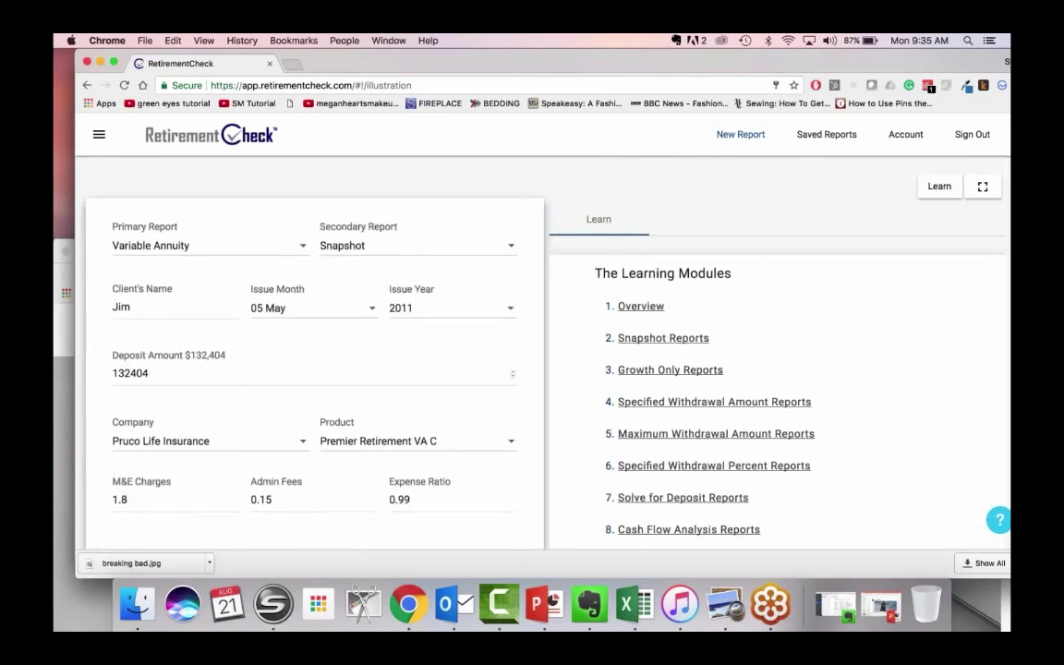
{"action": "scroll", "coordinate": [221, 366], "scroll_direction": "down", "scroll_amount": 5}
{"action": "scroll", "coordinate": [221, 367], "scroll_direction": "down", "scroll_amount": 1}
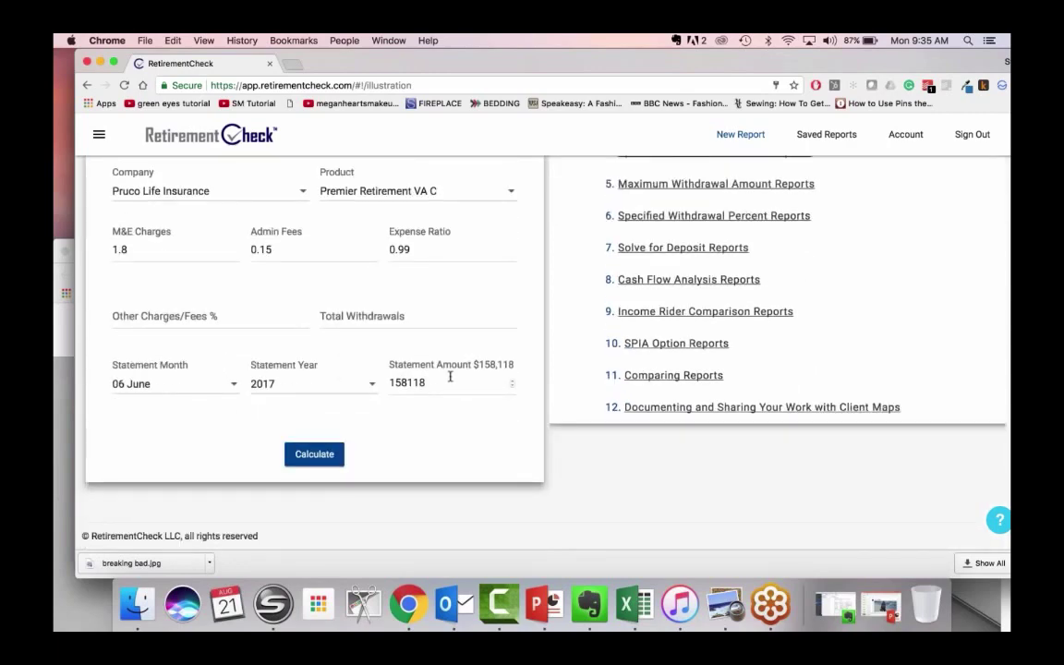
{"action": "scroll", "coordinate": [449, 376], "scroll_direction": "up", "scroll_amount": 2}
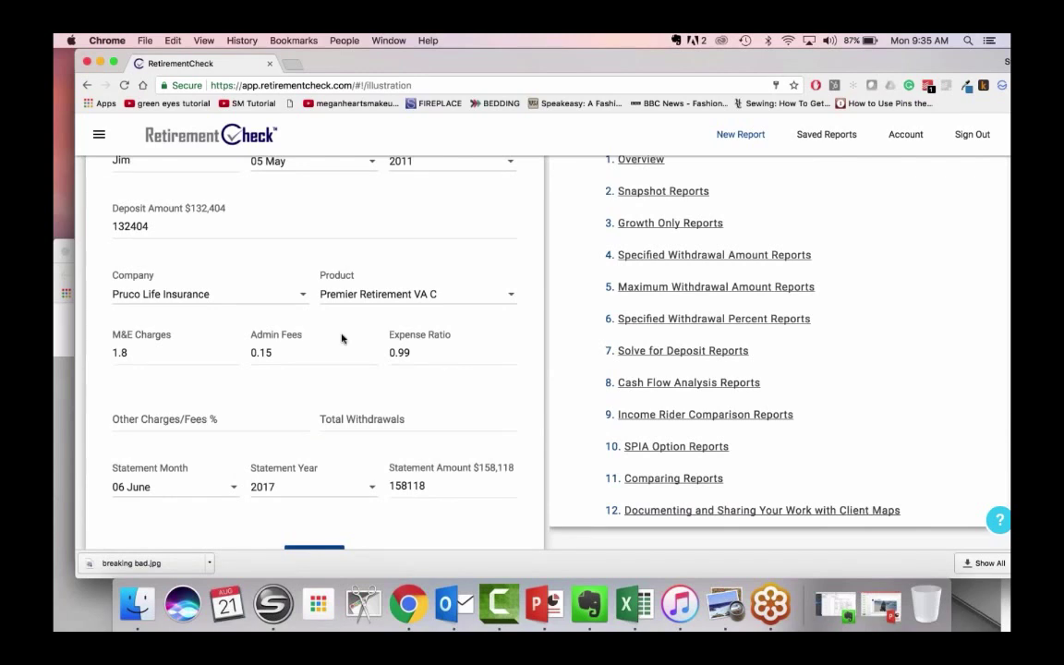
{"action": "scroll", "coordinate": [341, 339], "scroll_direction": "down", "scroll_amount": 2}
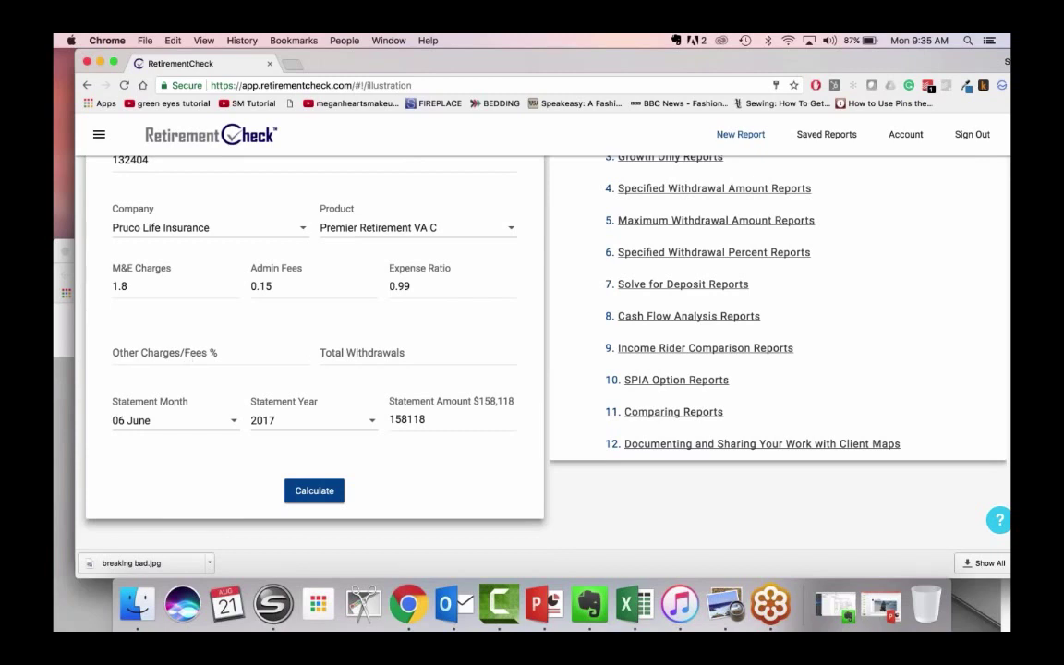
{"action": "left_click", "coordinate": [314, 490]}
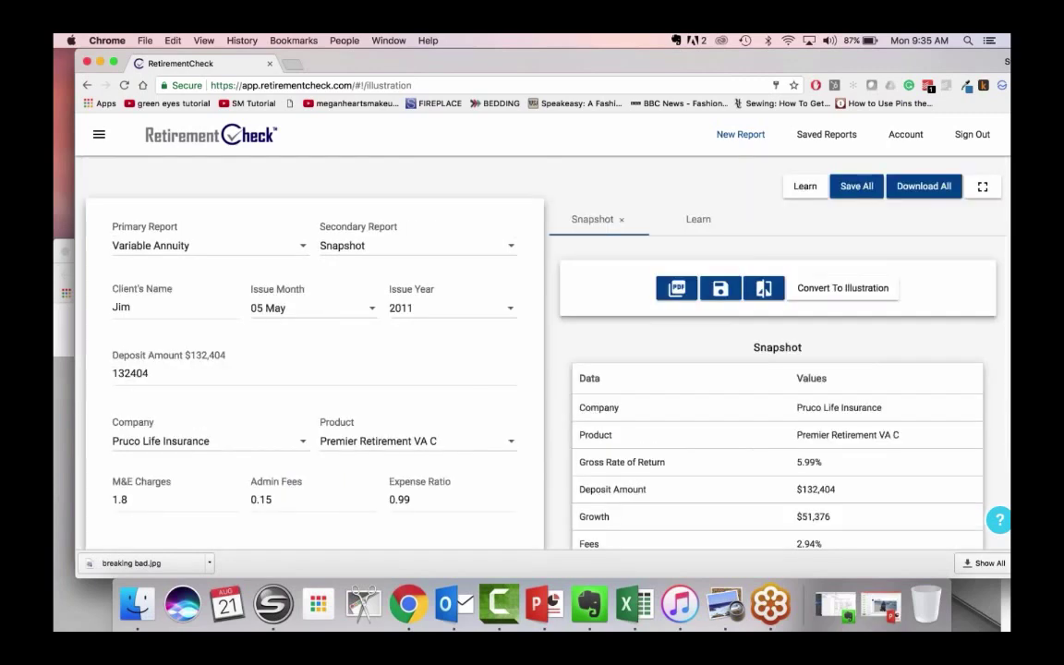
Export the calculated Snapshot report as a PDF and look through the pages of the downloaded file
{"action": "scroll", "coordinate": [549, 371], "scroll_direction": "down", "scroll_amount": 4}
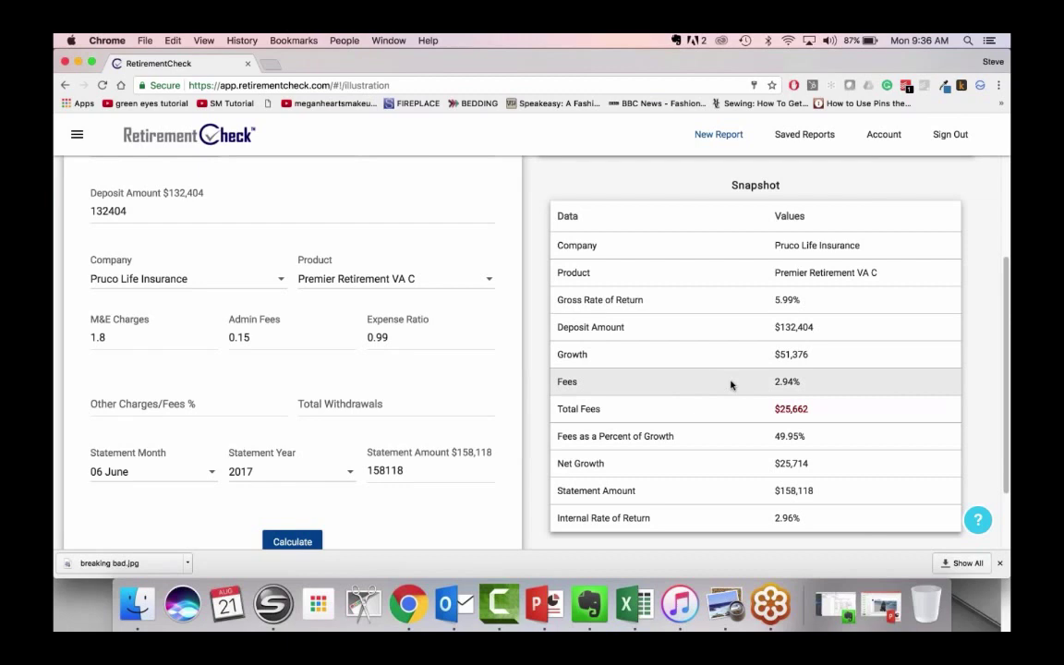
{"action": "scroll", "coordinate": [730, 385], "scroll_direction": "down", "scroll_amount": 2}
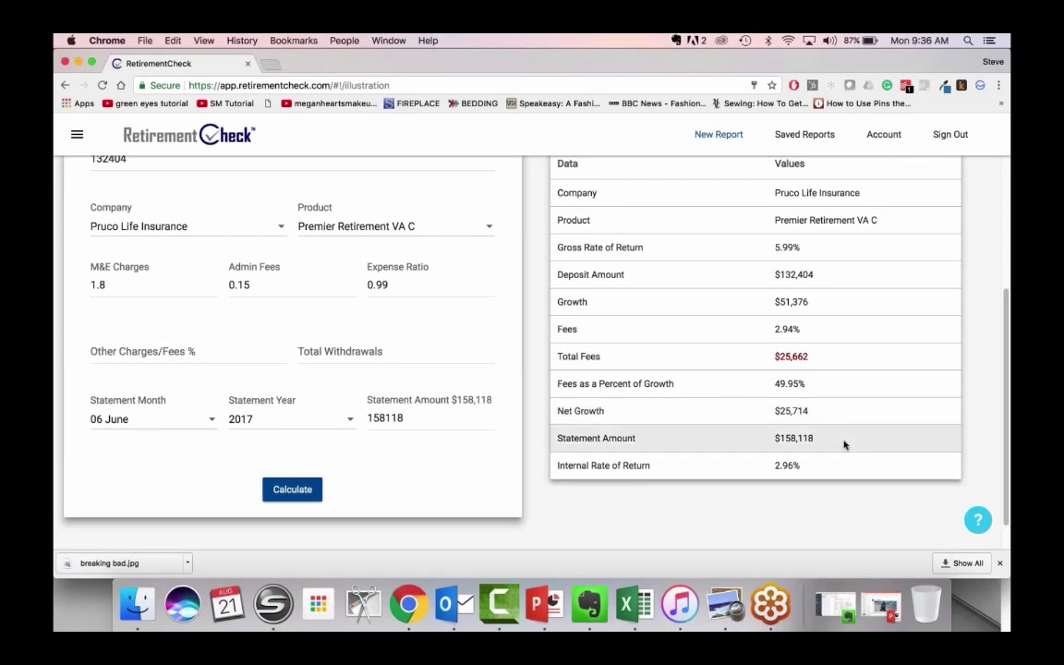
{"action": "scroll", "coordinate": [844, 445], "scroll_direction": "down", "scroll_amount": 1}
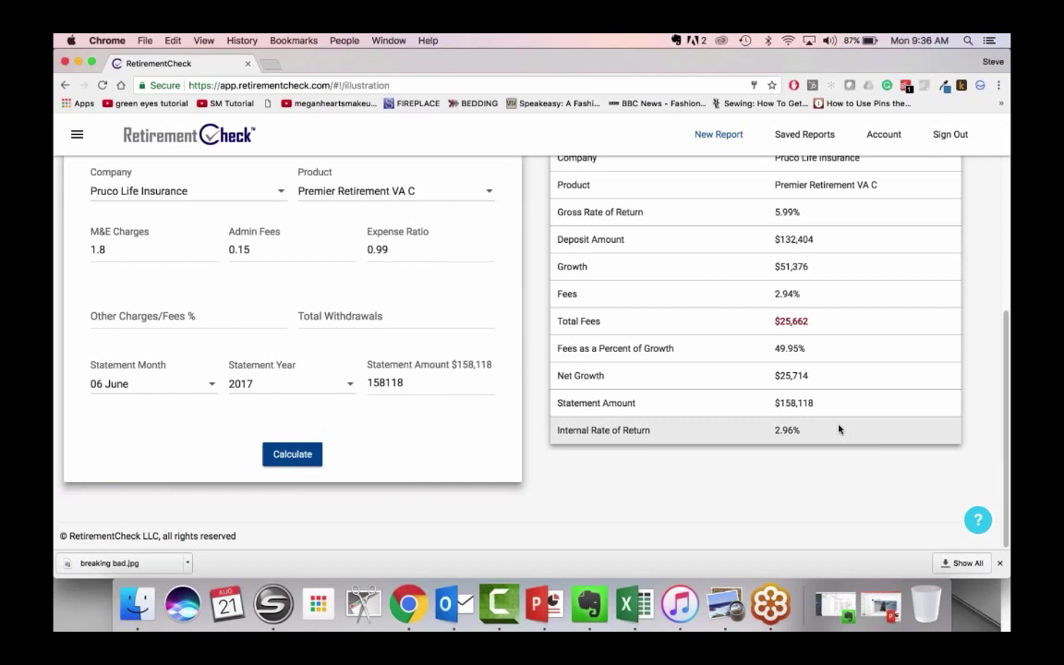
{"action": "scroll", "coordinate": [839, 430], "scroll_direction": "up", "scroll_amount": 7}
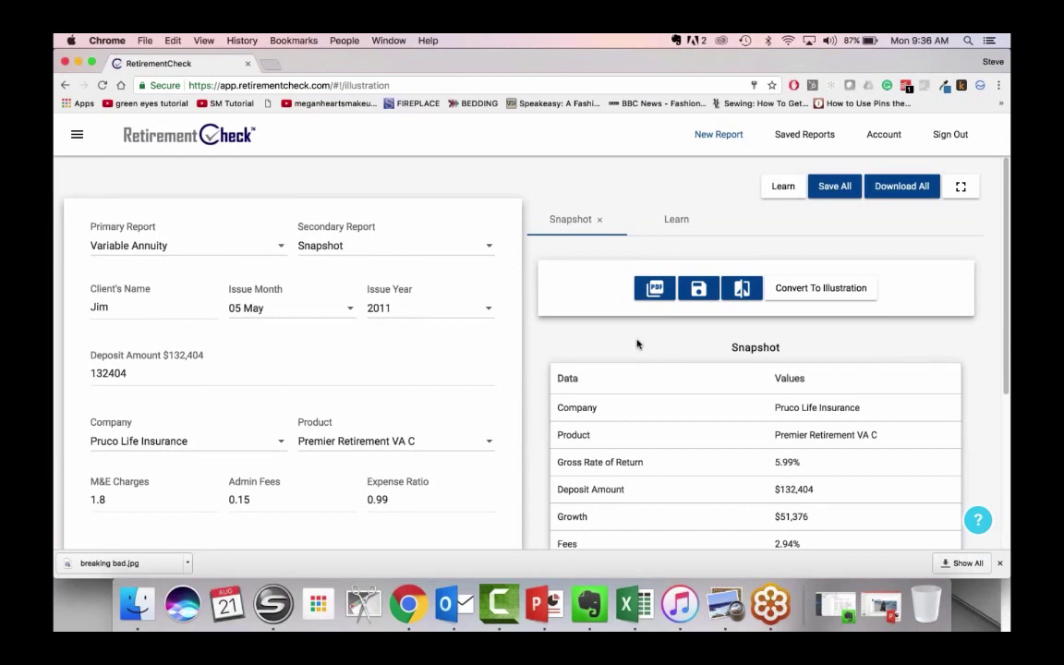
{"action": "left_click", "coordinate": [652, 288]}
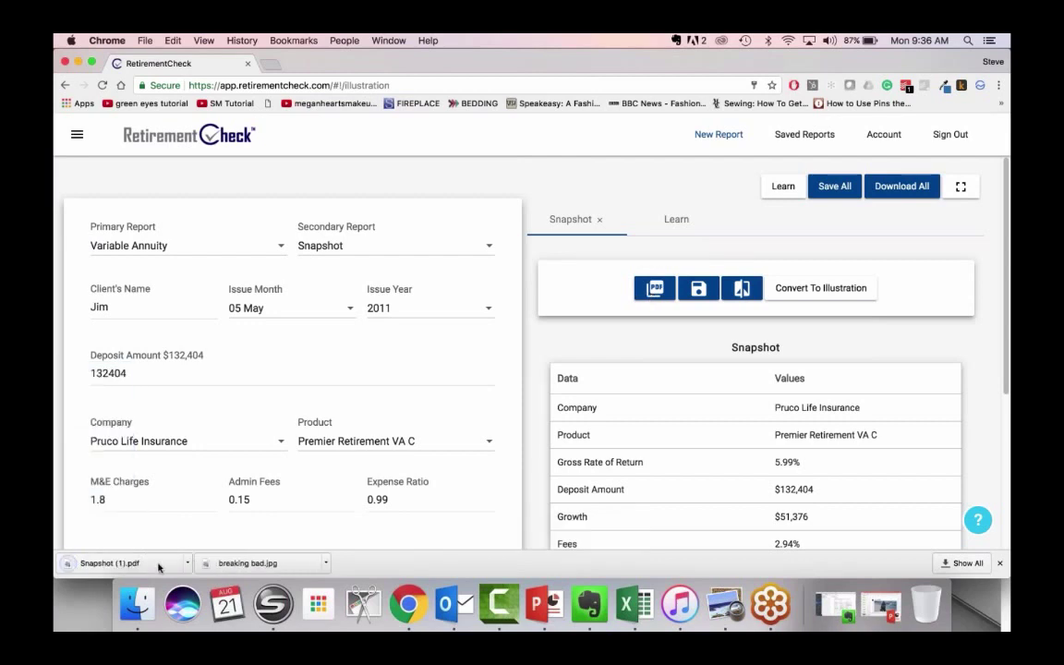
{"action": "left_click", "coordinate": [159, 567]}
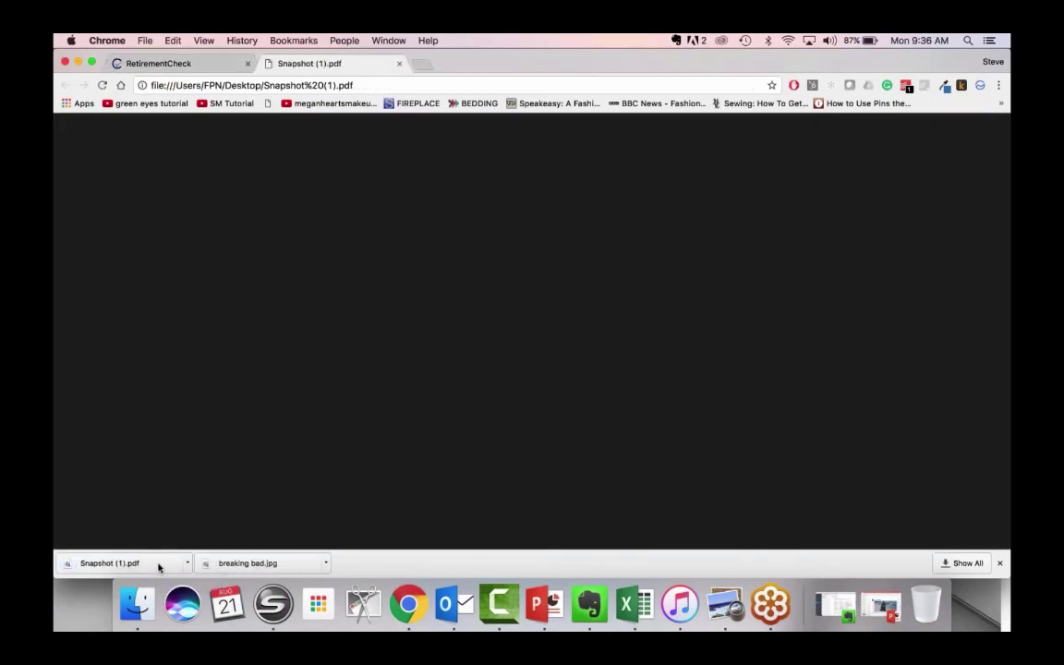
{"action": "scroll", "coordinate": [449, 372], "scroll_direction": "down", "scroll_amount": 15}
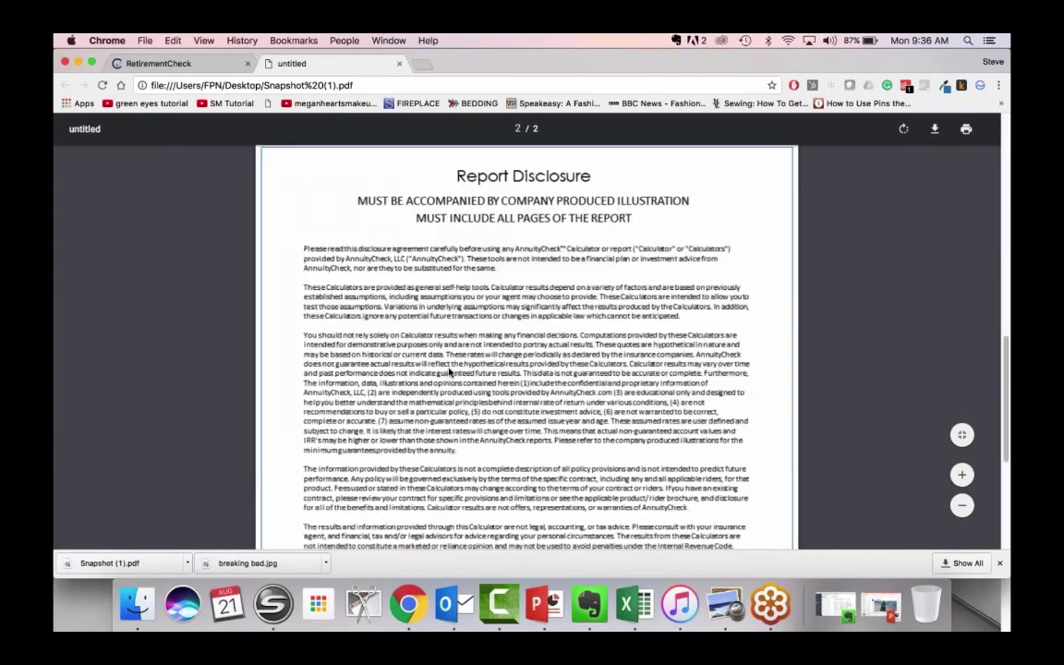
{"action": "scroll", "coordinate": [449, 372], "scroll_direction": "up", "scroll_amount": 8}
{"action": "scroll", "coordinate": [449, 372], "scroll_direction": "up", "scroll_amount": 5}
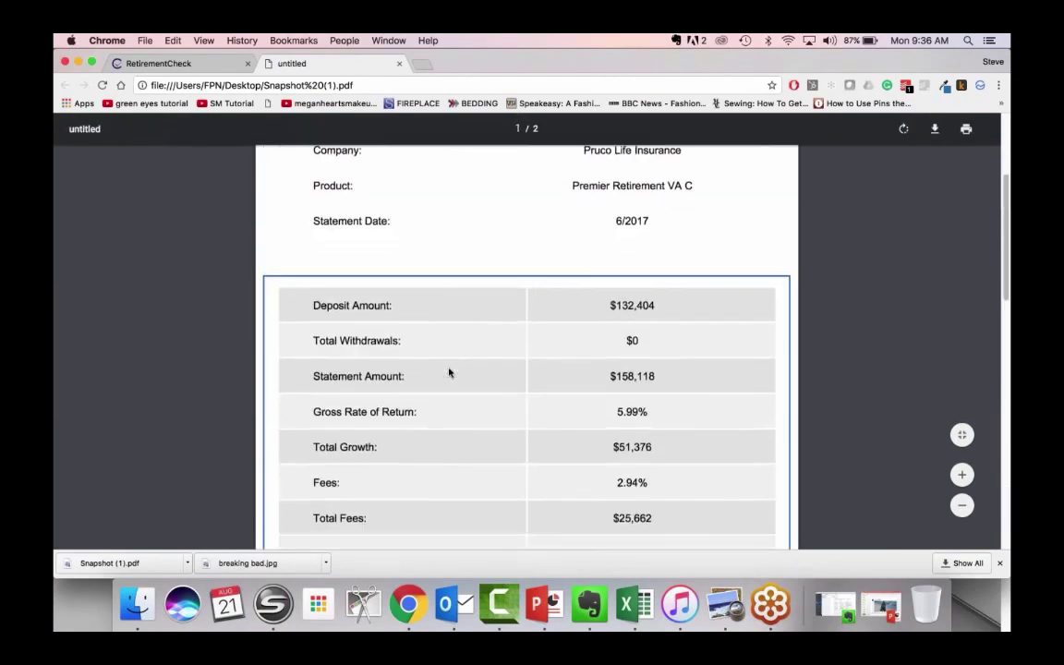
Back on the RetirementCheck page, convert the Snapshot to an illustration and set the client's current age to 60
{"action": "left_click", "coordinate": [209, 63]}
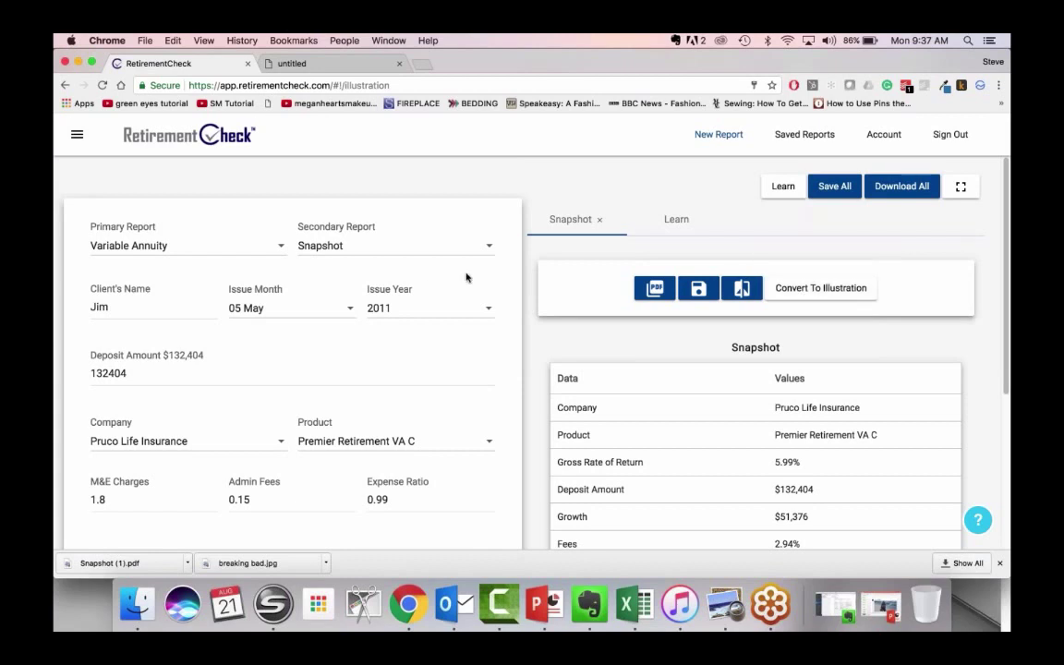
{"action": "left_click", "coordinate": [796, 290]}
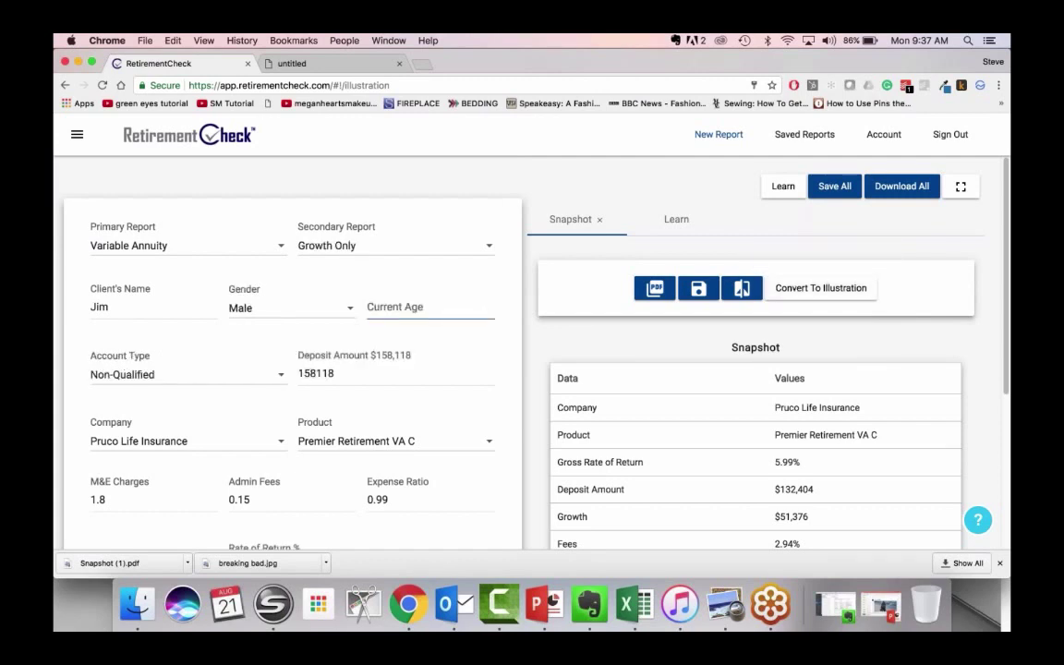
{"action": "scroll", "coordinate": [387, 248], "scroll_direction": "down", "scroll_amount": 2}
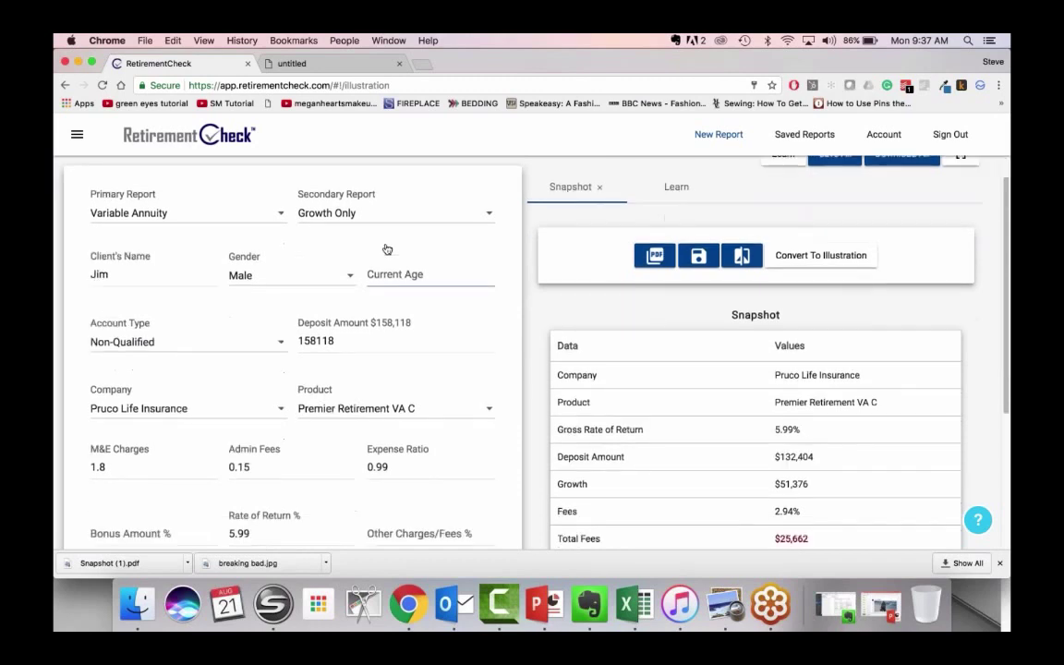
{"action": "left_click", "coordinate": [392, 254]}
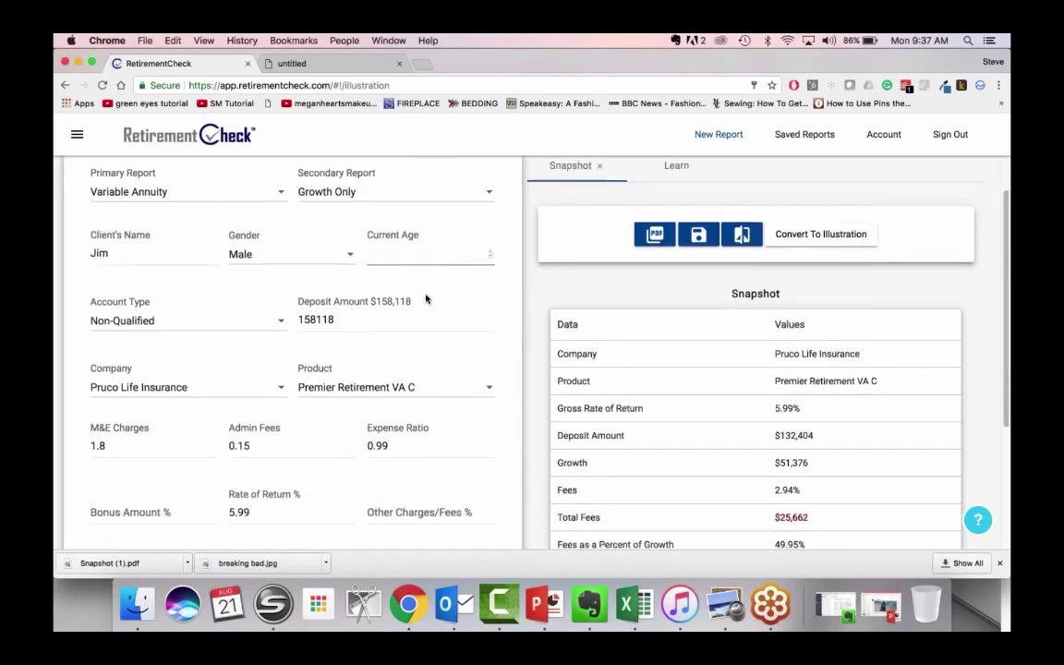
{"action": "type", "text": "60"}
{"action": "scroll", "coordinate": [441, 290], "scroll_direction": "up", "scroll_amount": 2}
{"action": "left_click", "coordinate": [425, 275]}
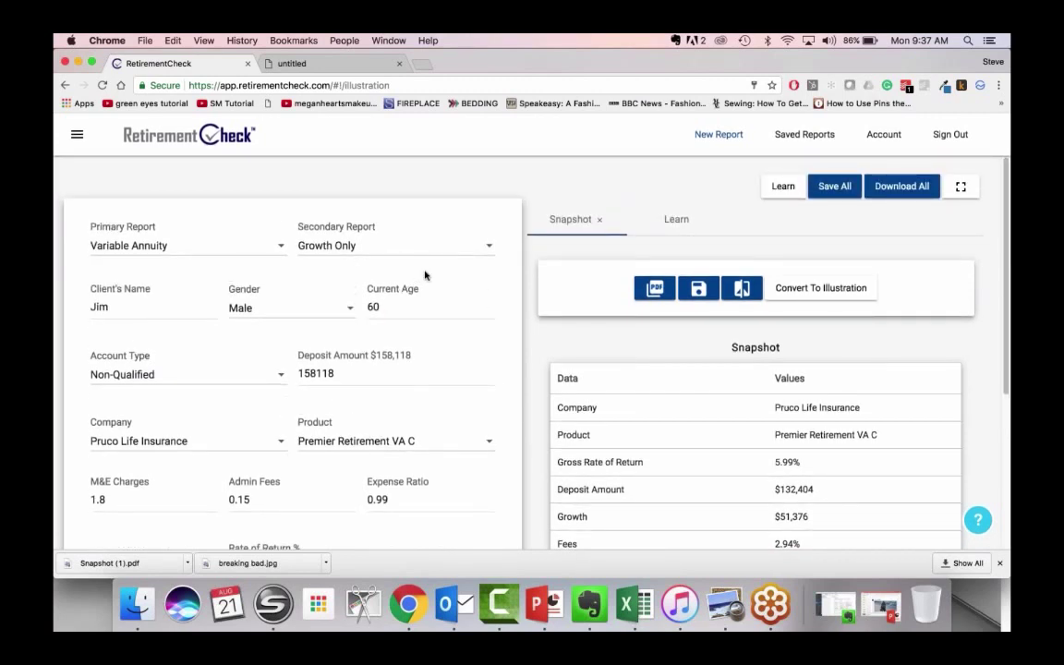
Check the prefilled Growth Only form and calculate the report with the summary age left blank
{"action": "scroll", "coordinate": [425, 275], "scroll_direction": "down", "scroll_amount": 1}
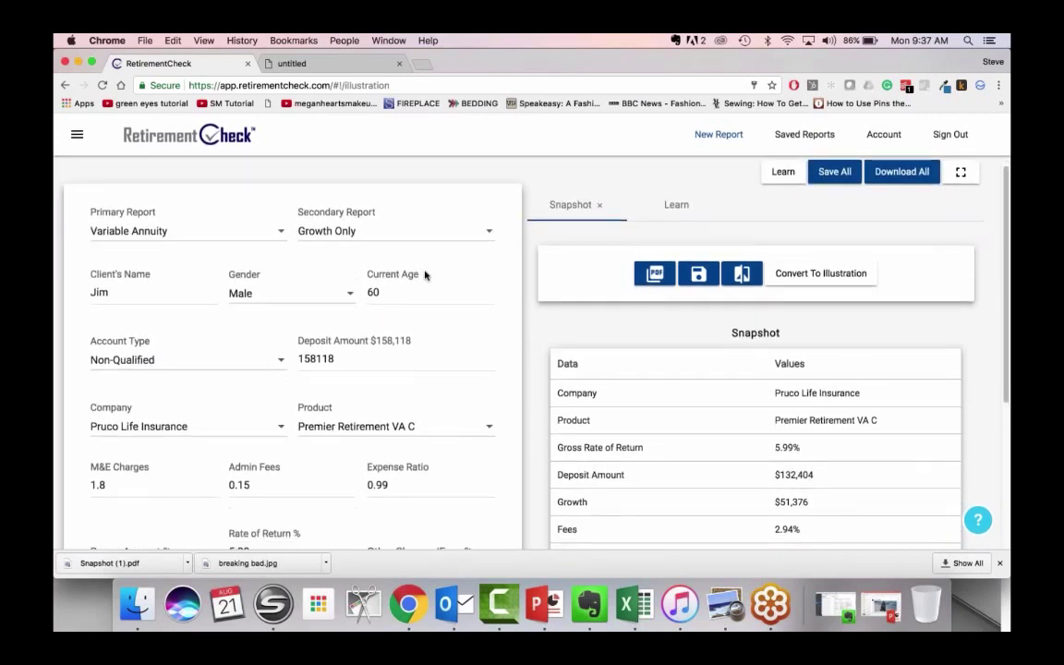
{"action": "scroll", "coordinate": [425, 274], "scroll_direction": "down", "scroll_amount": 3}
{"action": "scroll", "coordinate": [425, 275], "scroll_direction": "up", "scroll_amount": 3}
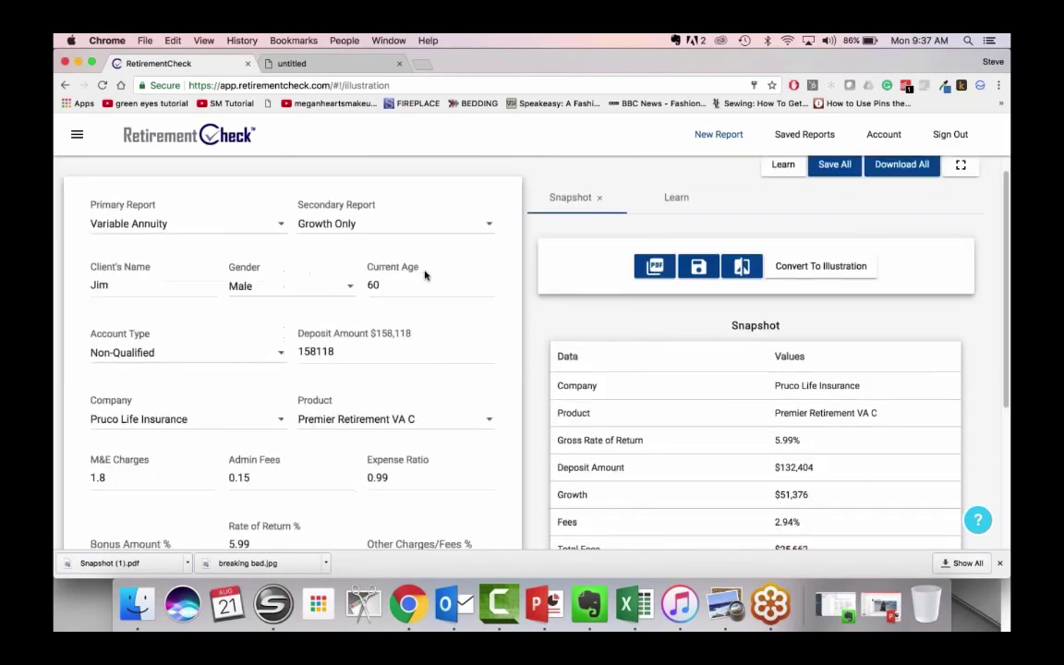
{"action": "scroll", "coordinate": [425, 274], "scroll_direction": "down", "scroll_amount": 4}
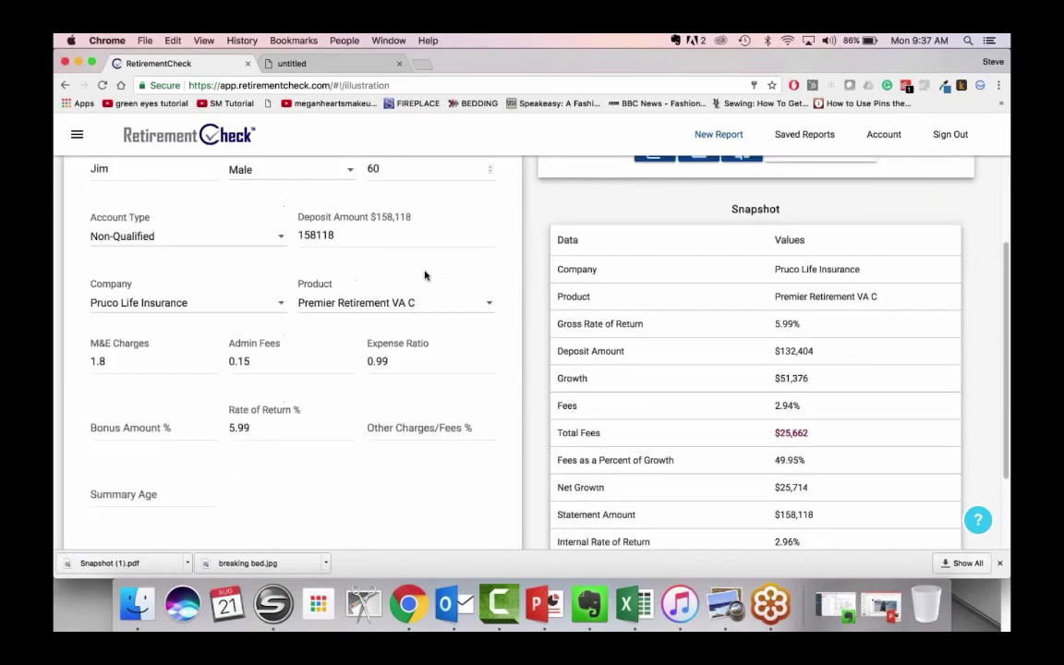
{"action": "scroll", "coordinate": [425, 275], "scroll_direction": "down", "scroll_amount": 4}
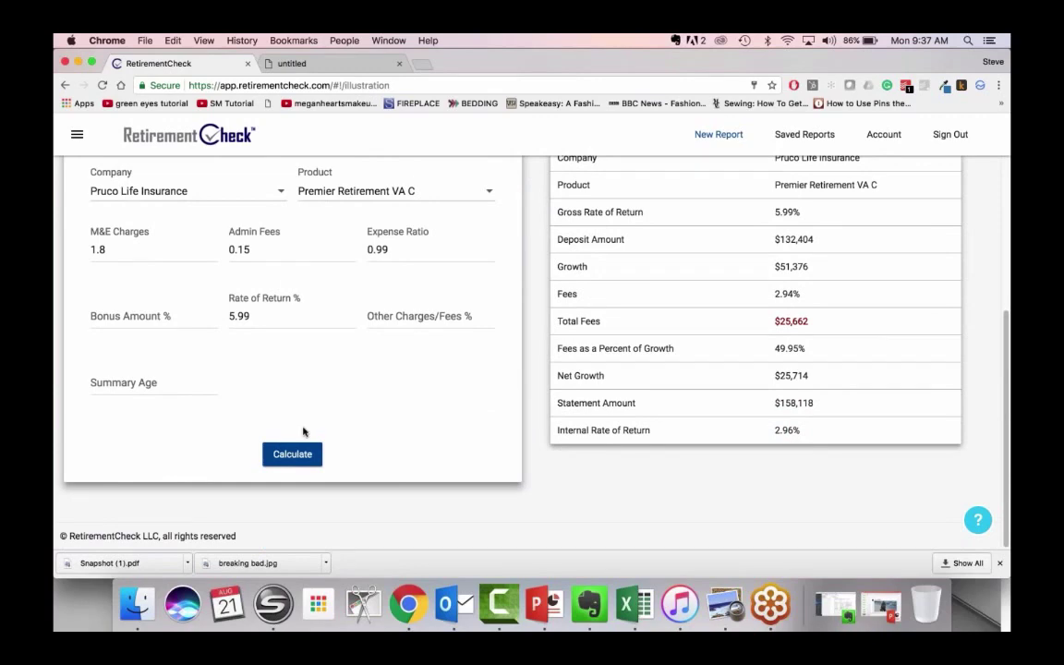
{"action": "left_click", "coordinate": [292, 453]}
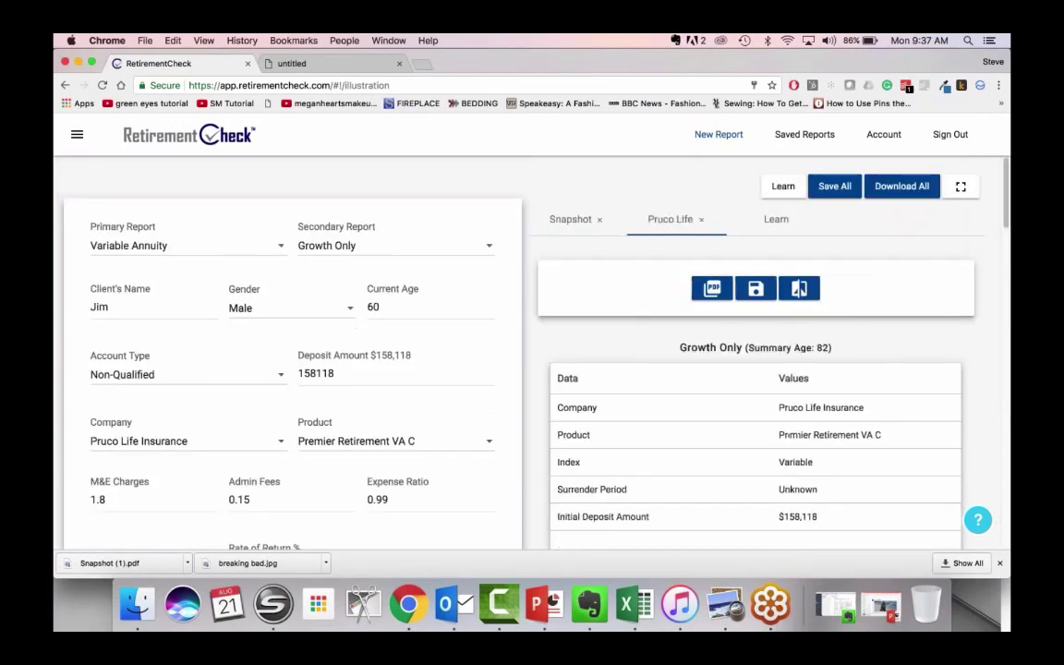
Examine the Growth Only report's schedule of values, summary age, fees, growth and ending account value
{"action": "scroll", "coordinate": [517, 335], "scroll_direction": "down", "scroll_amount": 15}
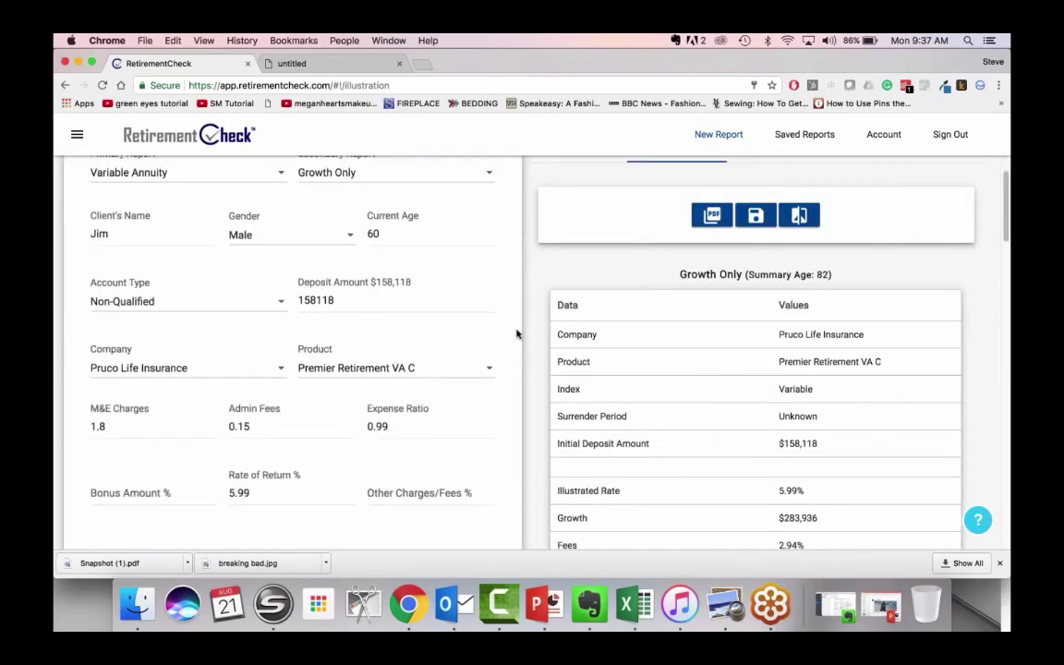
{"action": "scroll", "coordinate": [518, 334], "scroll_direction": "down", "scroll_amount": 3}
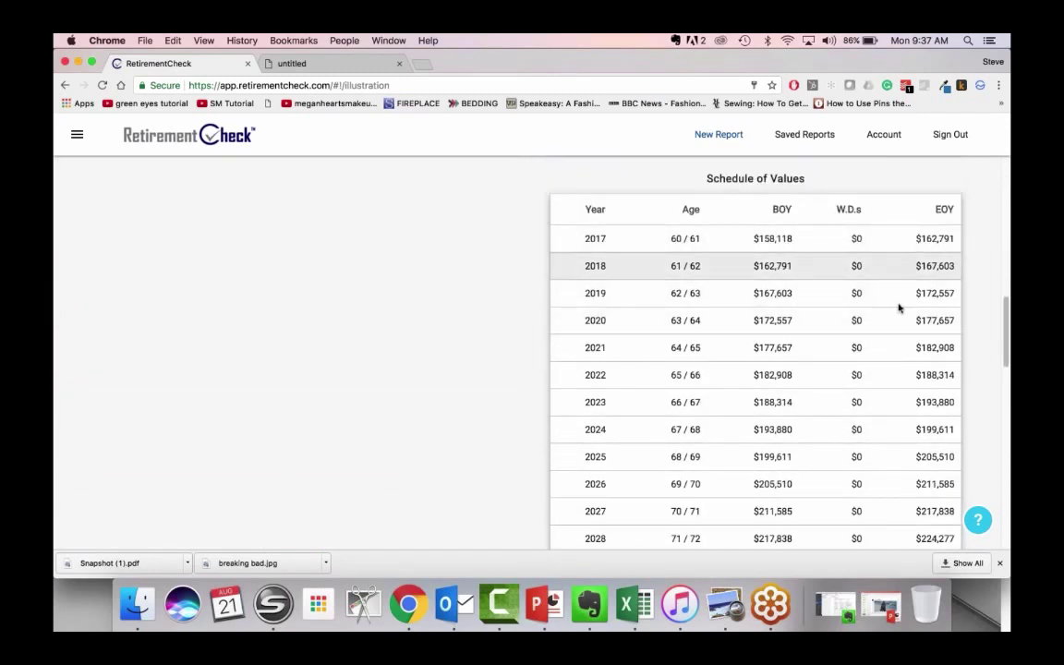
{"action": "scroll", "coordinate": [899, 308], "scroll_direction": "down", "scroll_amount": 14}
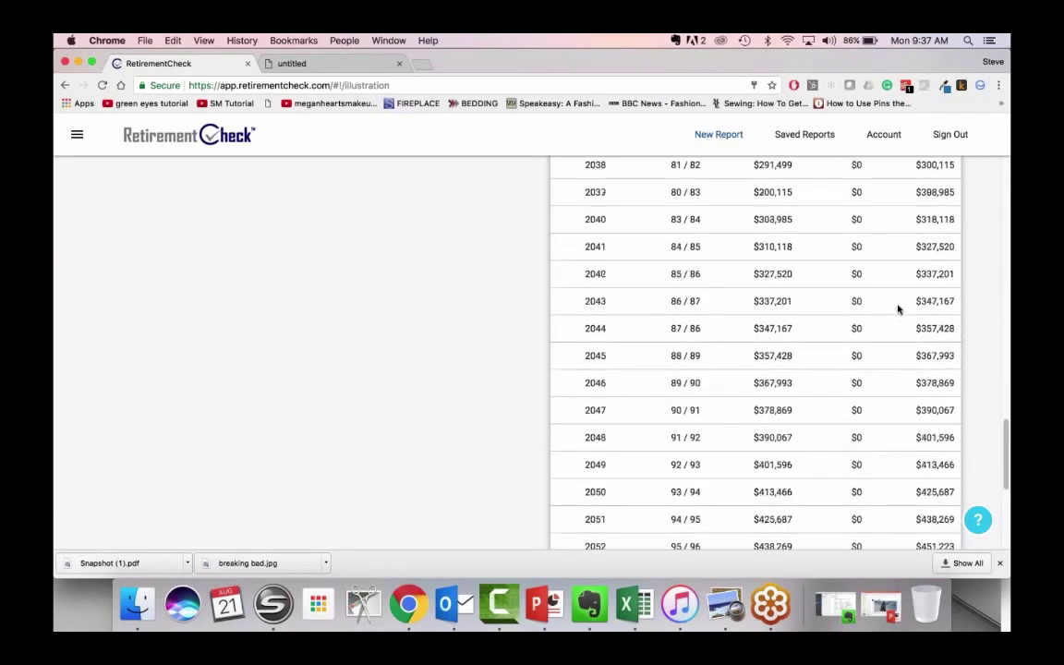
{"action": "scroll", "coordinate": [802, 297], "scroll_direction": "up", "scroll_amount": 10}
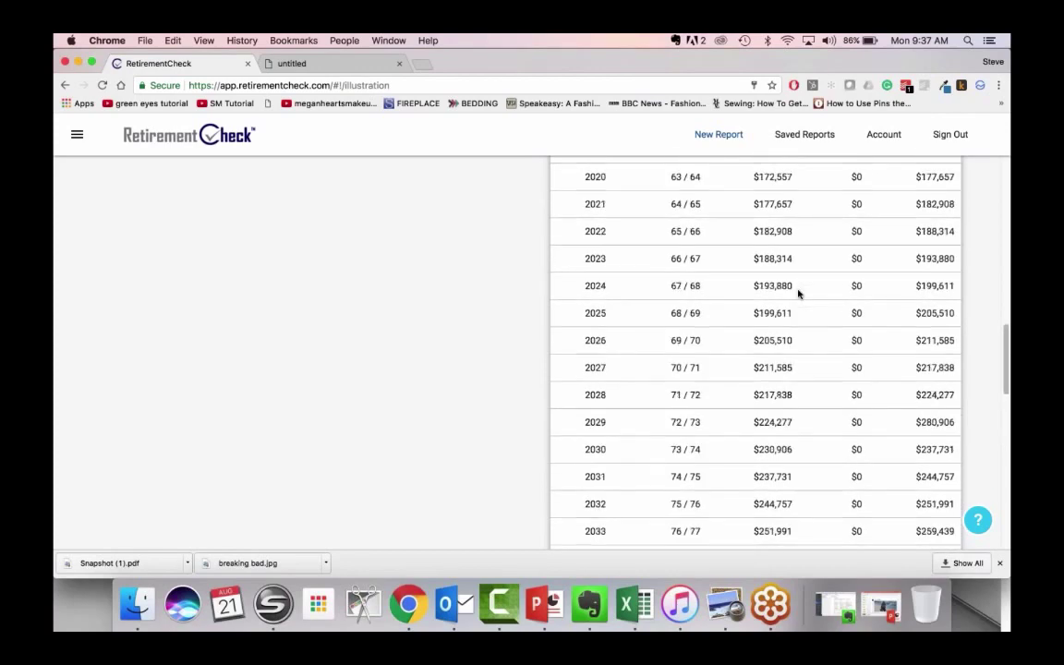
{"action": "scroll", "coordinate": [799, 293], "scroll_direction": "up", "scroll_amount": 12}
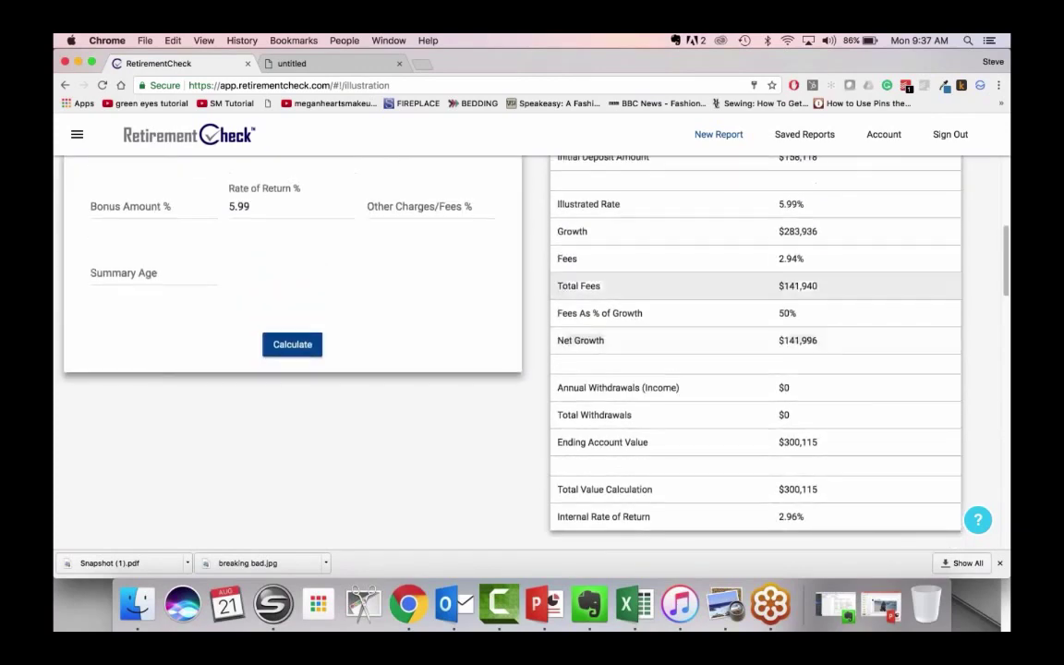
{"action": "scroll", "coordinate": [755, 341], "scroll_direction": "up", "scroll_amount": 6}
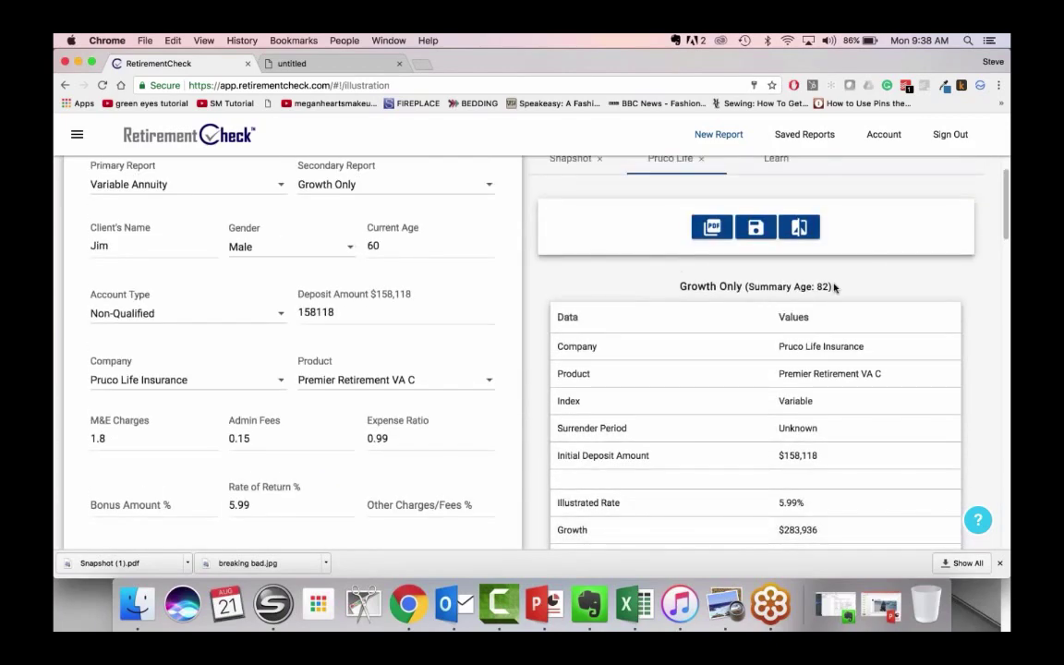
{"action": "scroll", "coordinate": [822, 294], "scroll_direction": "down", "scroll_amount": 6}
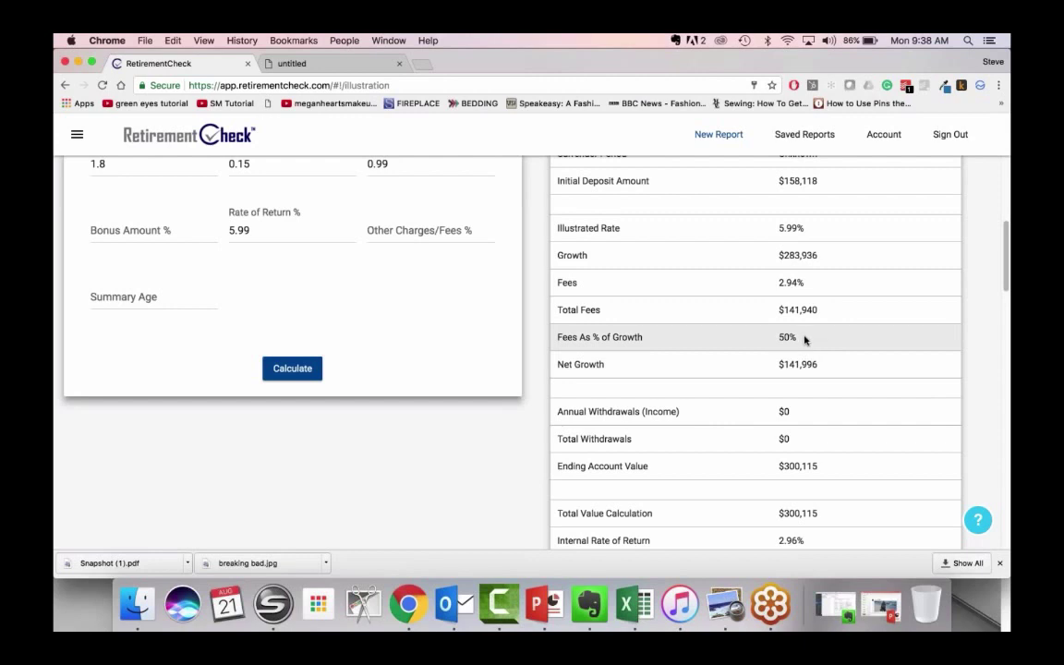
{"action": "scroll", "coordinate": [803, 340], "scroll_direction": "down", "scroll_amount": 1}
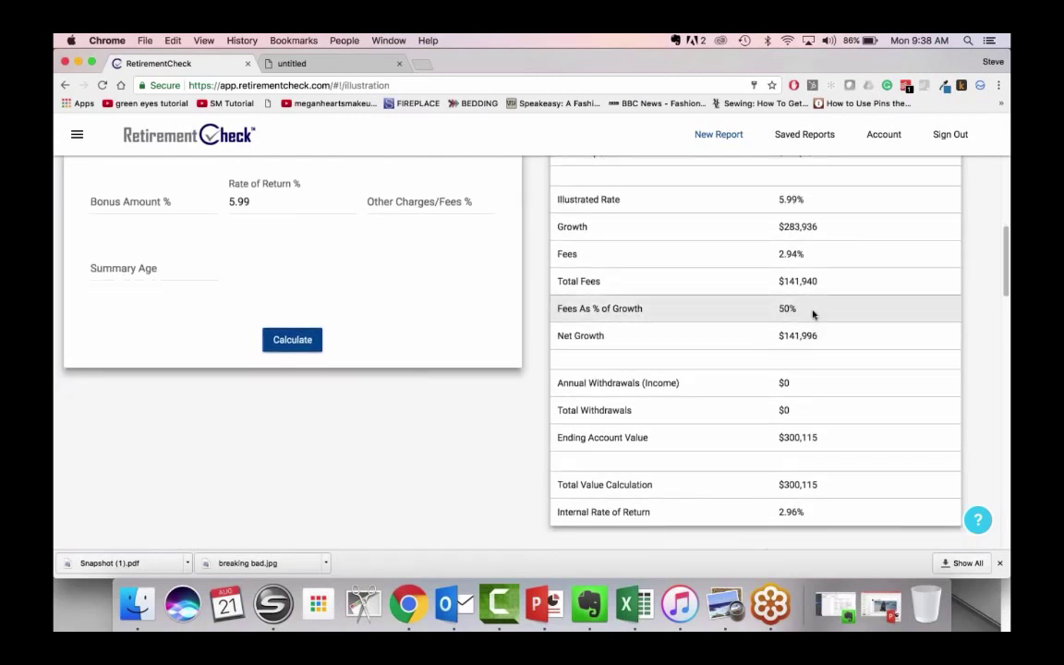
{"action": "scroll", "coordinate": [813, 315], "scroll_direction": "down", "scroll_amount": 5}
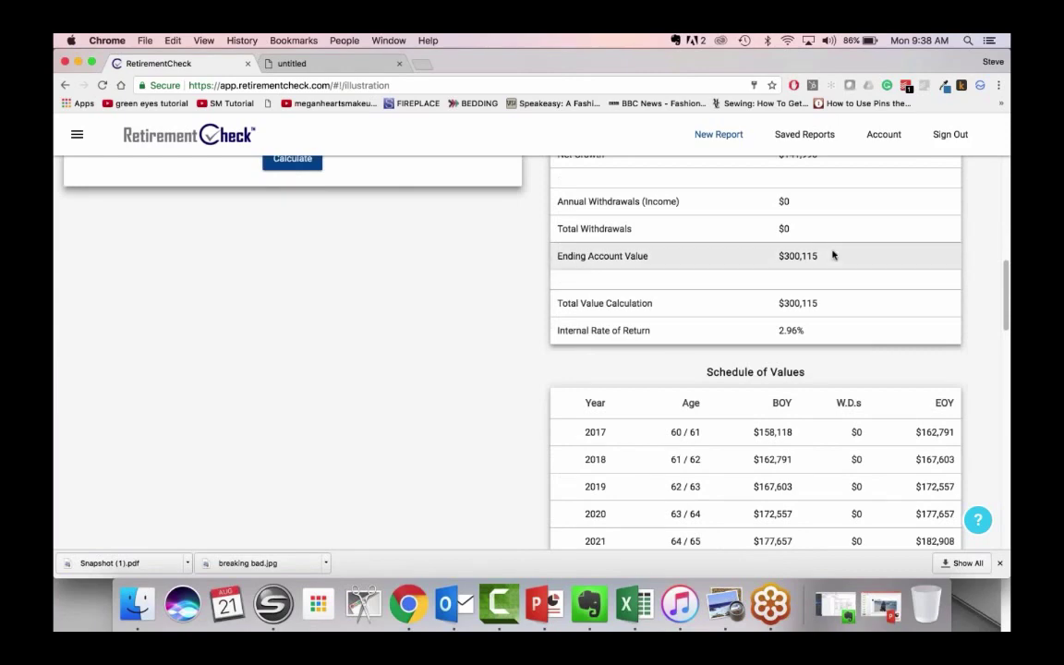
{"action": "scroll", "coordinate": [832, 255], "scroll_direction": "up", "scroll_amount": 10}
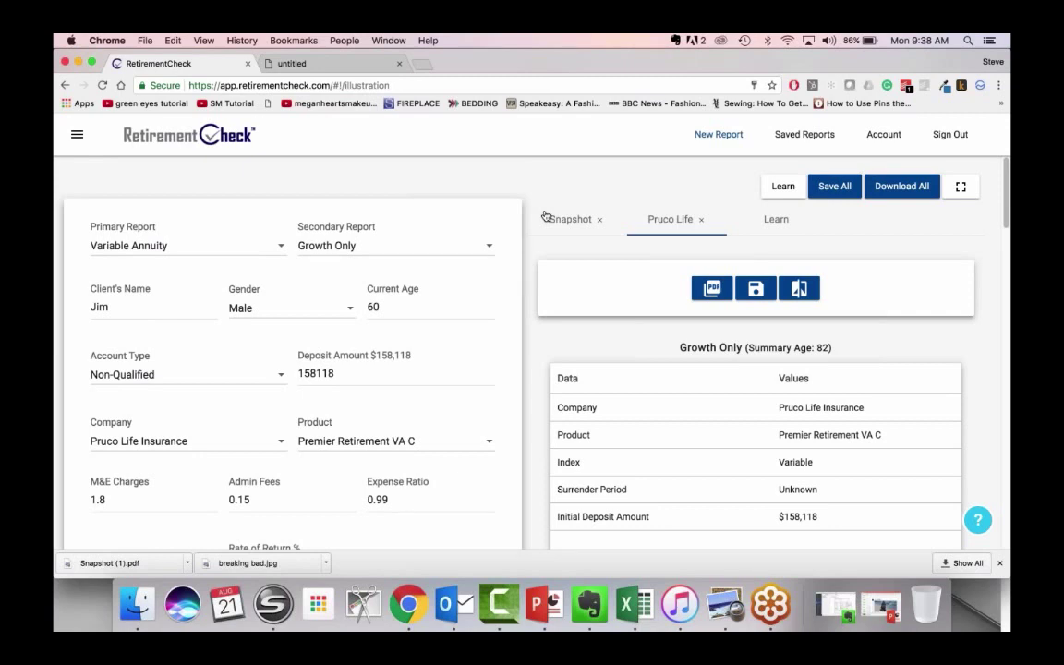
Change the secondary report from Growth Only to Income Rider - BETA
{"action": "left_click", "coordinate": [397, 246]}
{"action": "scroll", "coordinate": [416, 287], "scroll_direction": "down", "scroll_amount": 3}
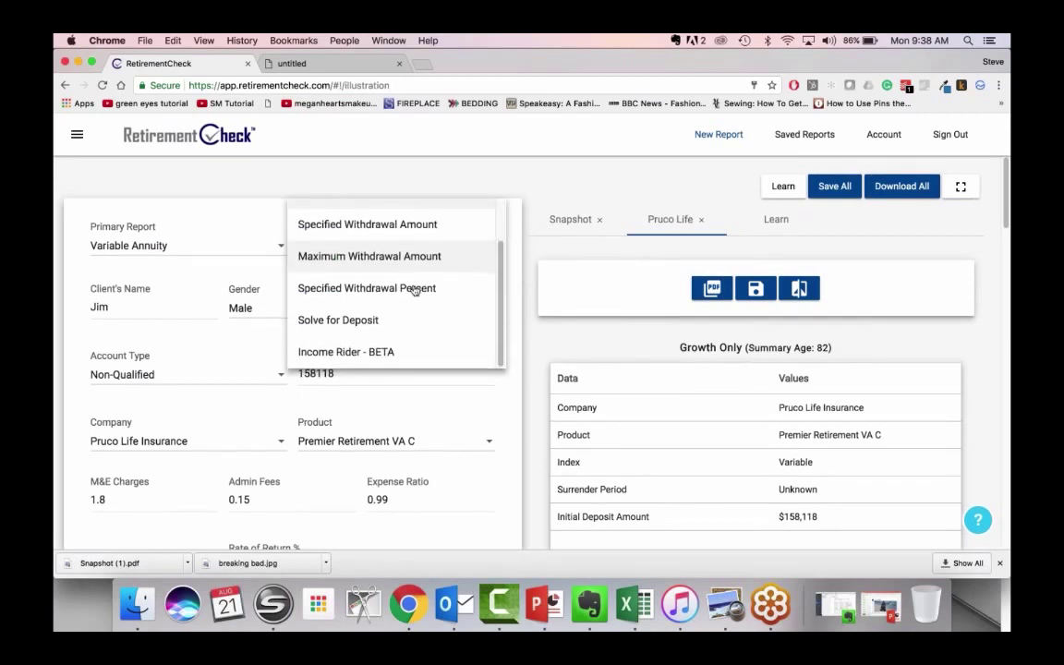
{"action": "left_click", "coordinate": [392, 353]}
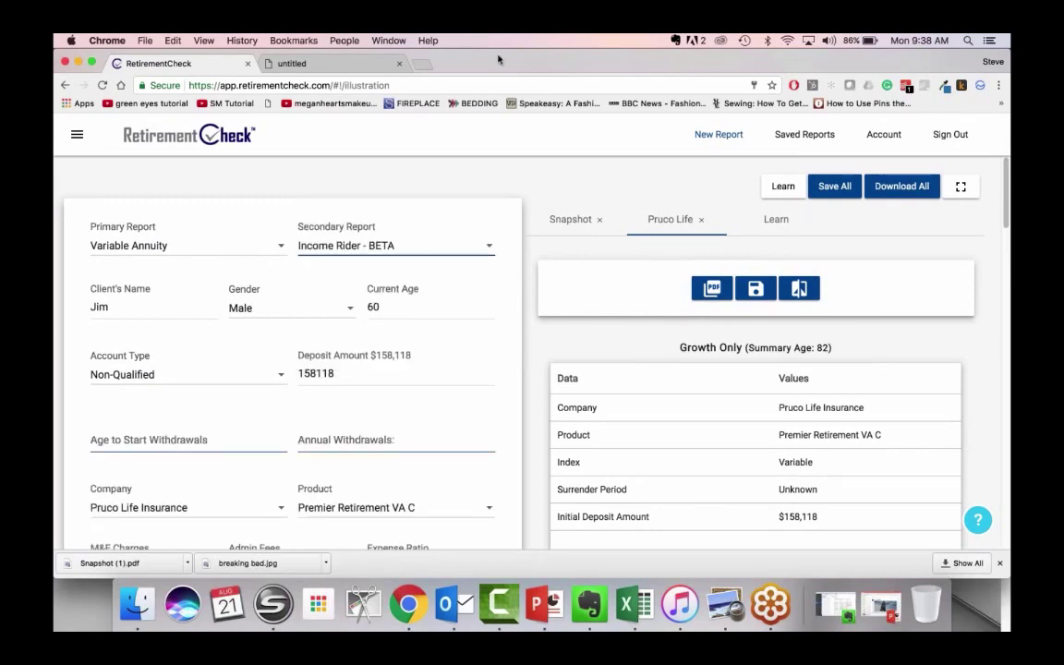
Switch to the Prudential statement in Preview and examine the Highest Daily Lifetime Income details on page 2
{"action": "left_click_drag", "start_coordinate": [498, 60], "coordinate": [511, 107]}
{"action": "key", "text": "super+Tab"}
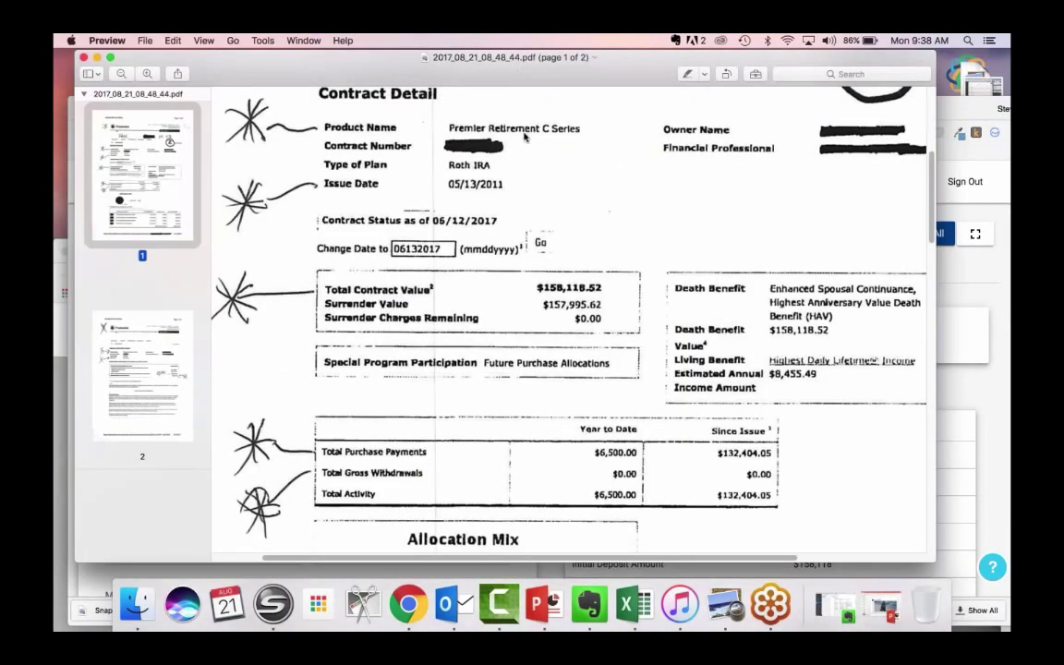
{"action": "scroll", "coordinate": [585, 251], "scroll_direction": "down", "scroll_amount": 20}
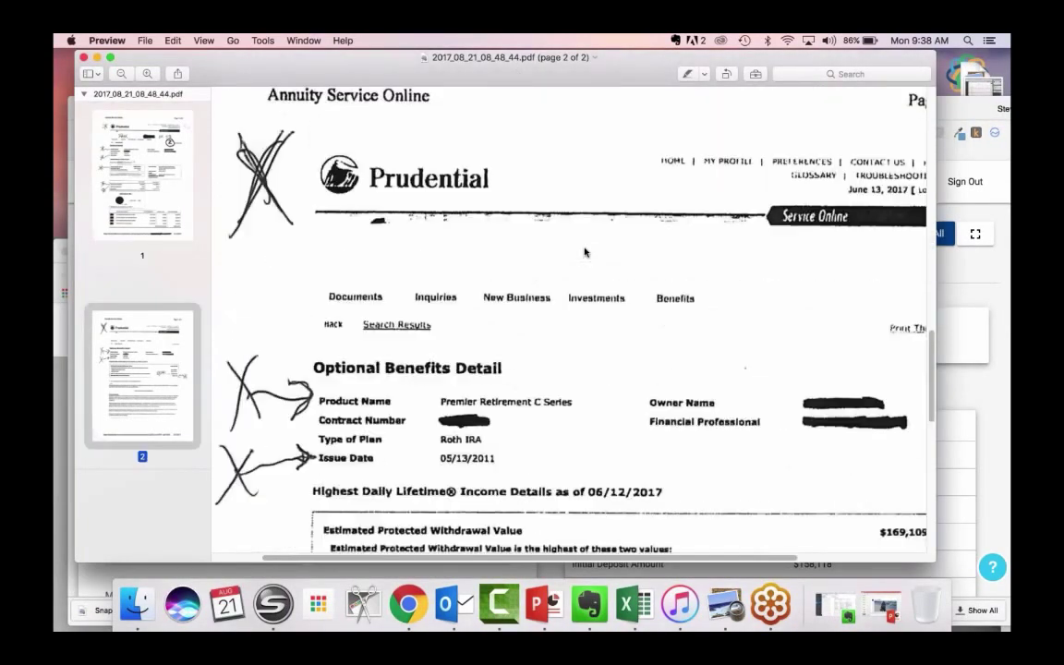
{"action": "scroll", "coordinate": [584, 251], "scroll_direction": "down", "scroll_amount": 2}
{"action": "scroll", "coordinate": [585, 252], "scroll_direction": "right", "scroll_amount": 3}
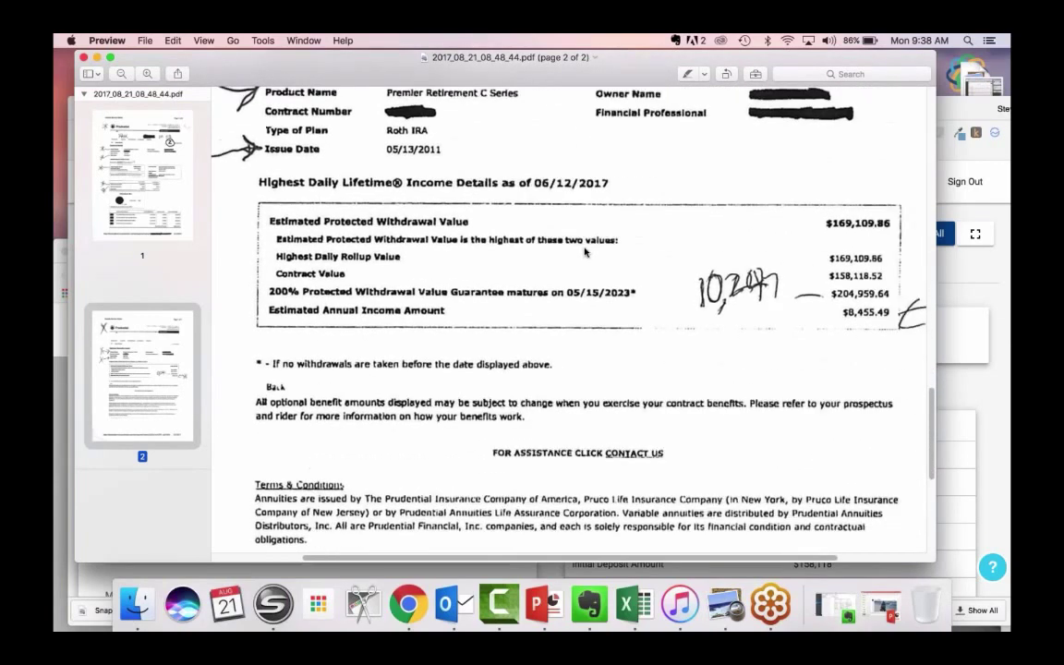
{"action": "scroll", "coordinate": [585, 252], "scroll_direction": "right", "scroll_amount": 1}
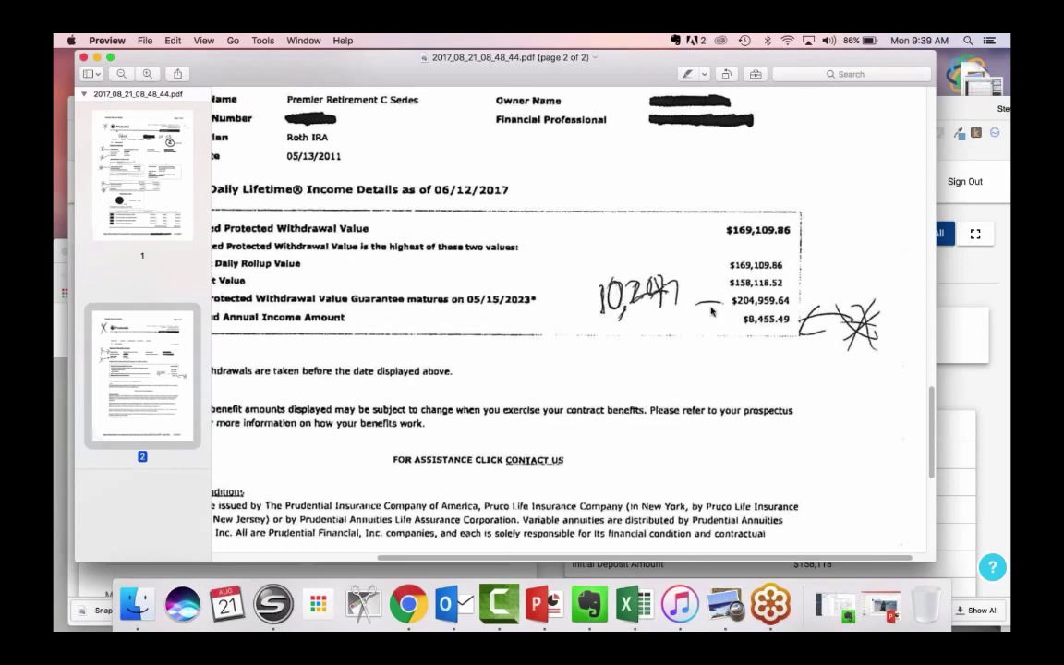
{"action": "scroll", "coordinate": [474, 352], "scroll_direction": "left", "scroll_amount": 5}
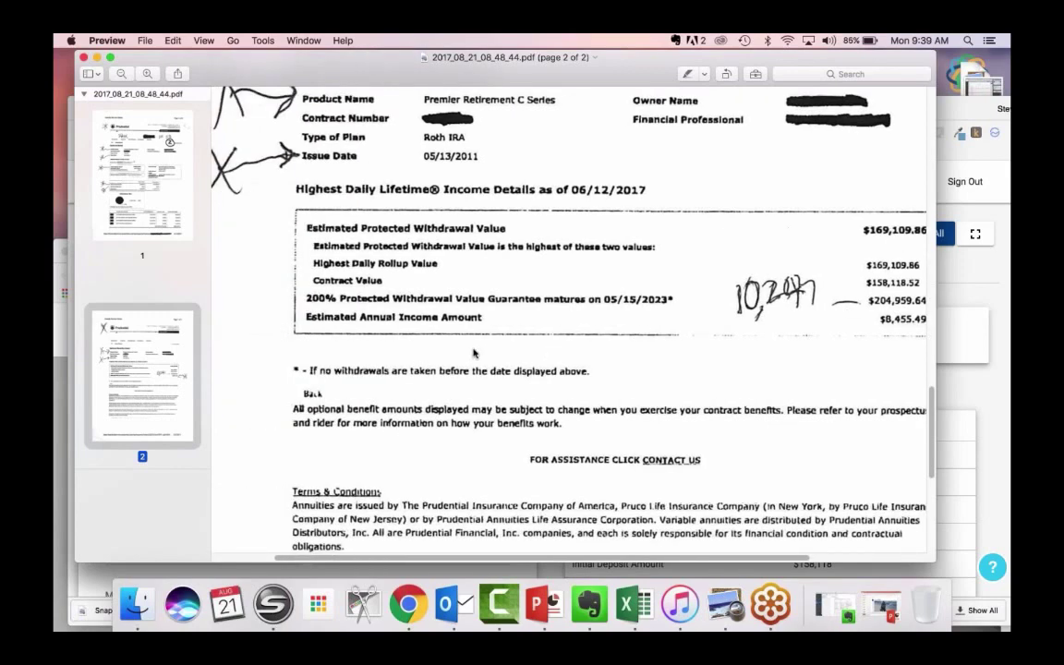
{"action": "scroll", "coordinate": [473, 353], "scroll_direction": "up", "scroll_amount": 5}
{"action": "scroll", "coordinate": [474, 353], "scroll_direction": "right", "scroll_amount": 3}
{"action": "scroll", "coordinate": [474, 351], "scroll_direction": "down", "scroll_amount": 1}
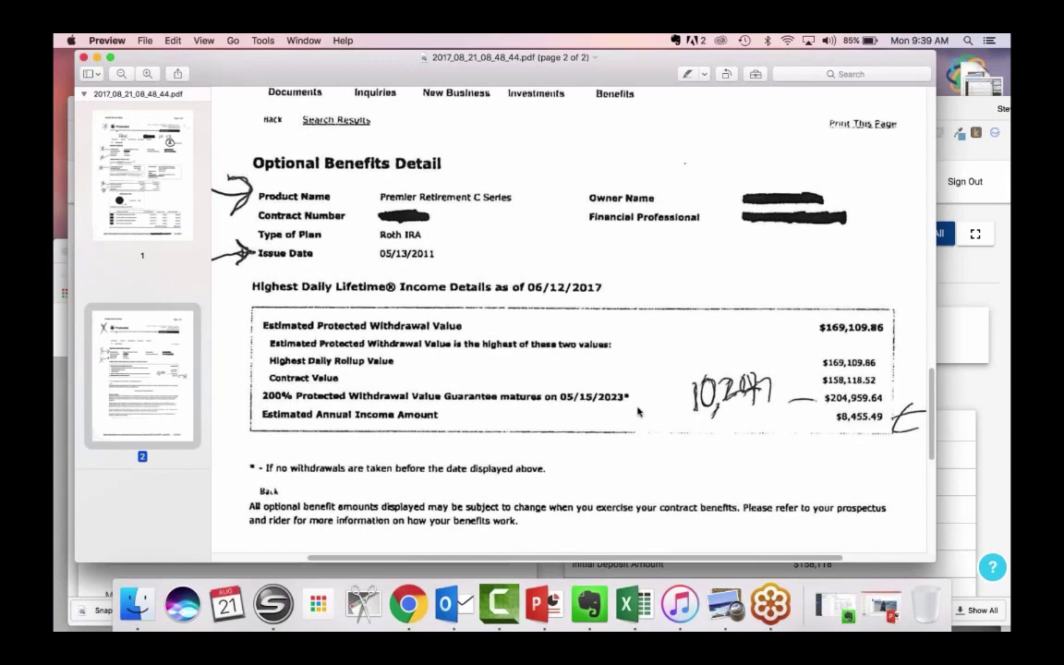
Back on the RetirementCheck page, set the age to start withdrawals to 66 and the annual withdrawals to 10247
{"action": "left_click", "coordinate": [942, 105]}
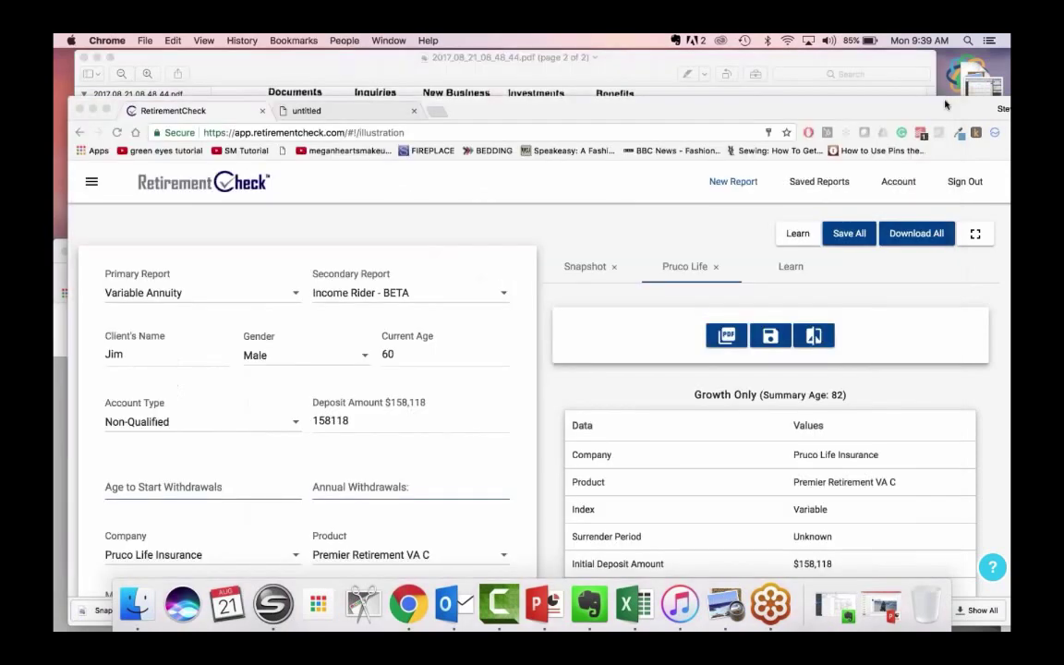
{"action": "left_click_drag", "start_coordinate": [942, 104], "coordinate": [946, 57]}
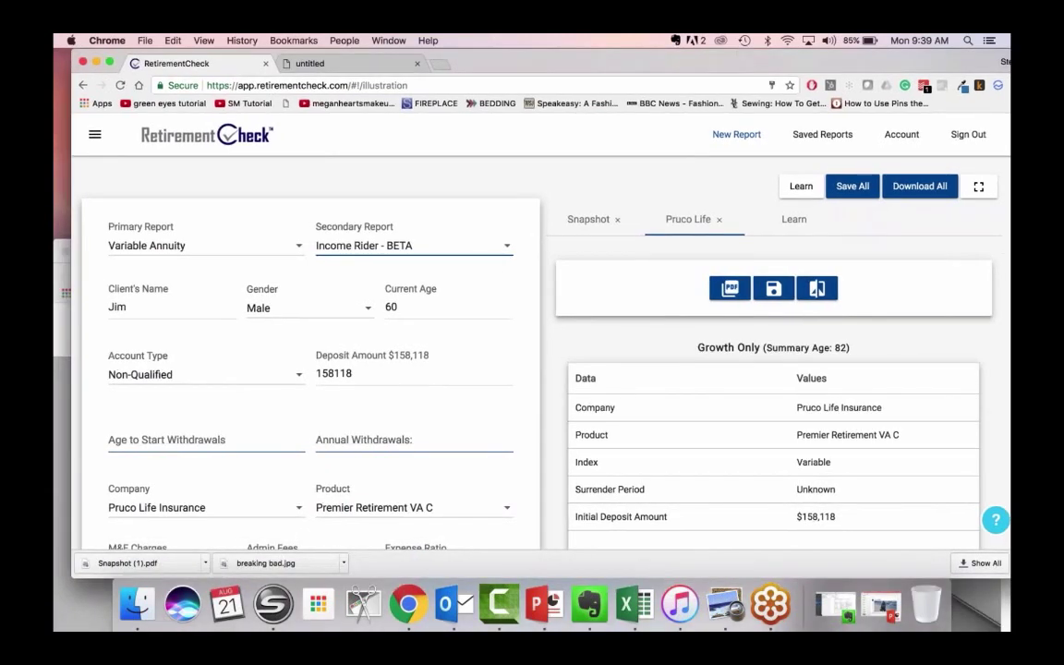
{"action": "left_click", "coordinate": [202, 440]}
{"action": "type", "text": "66"}
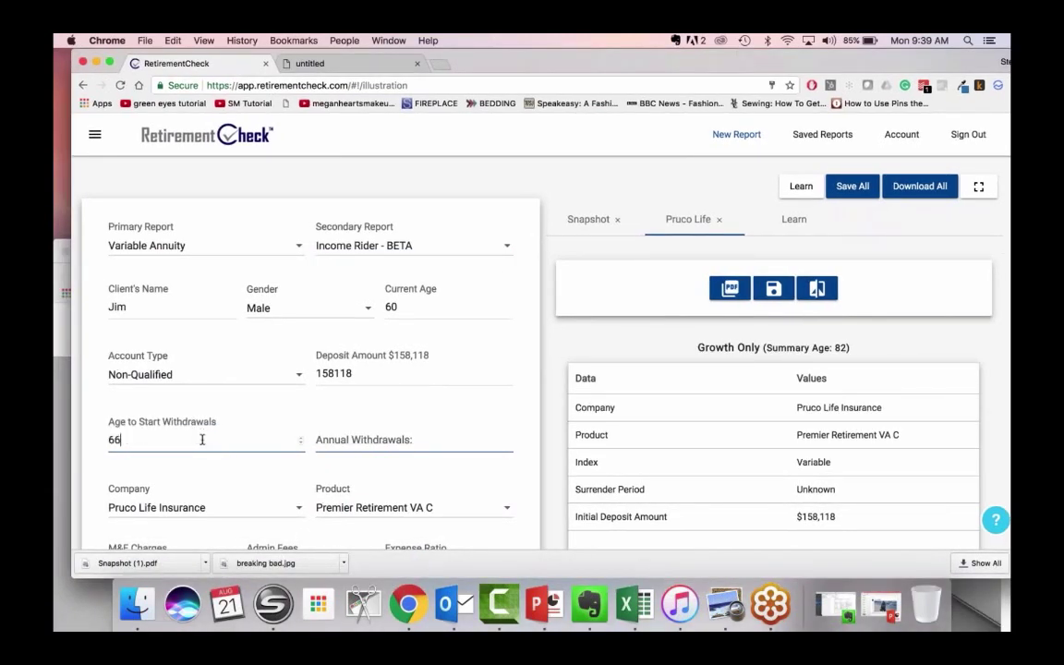
{"action": "left_click_drag", "start_coordinate": [554, 61], "coordinate": [575, 42]}
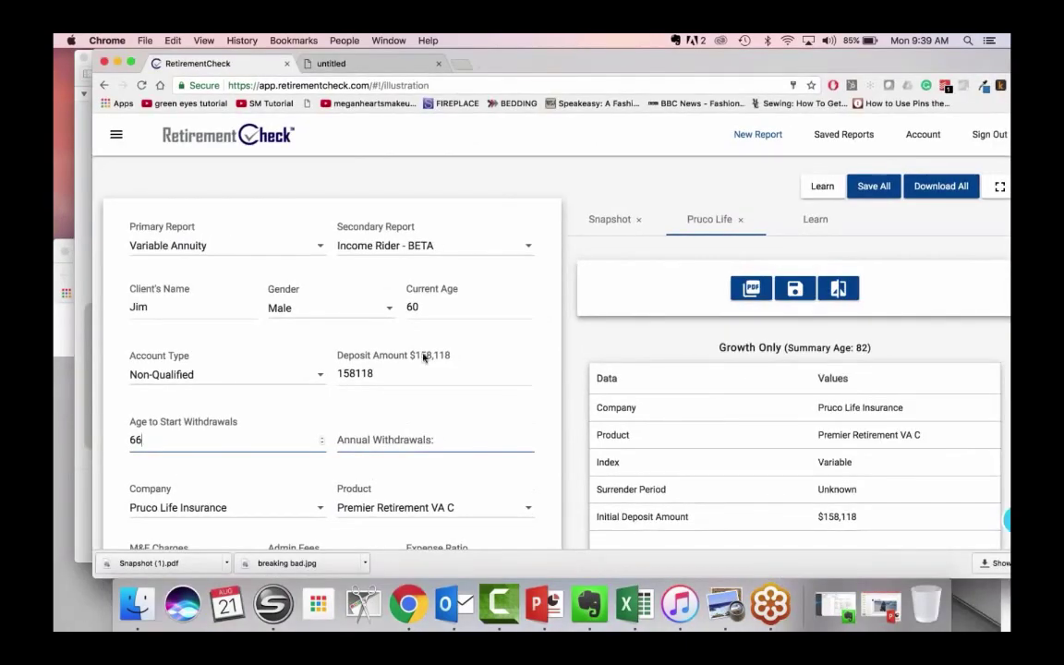
{"action": "left_click", "coordinate": [340, 440]}
{"action": "type", "text": "10247"}
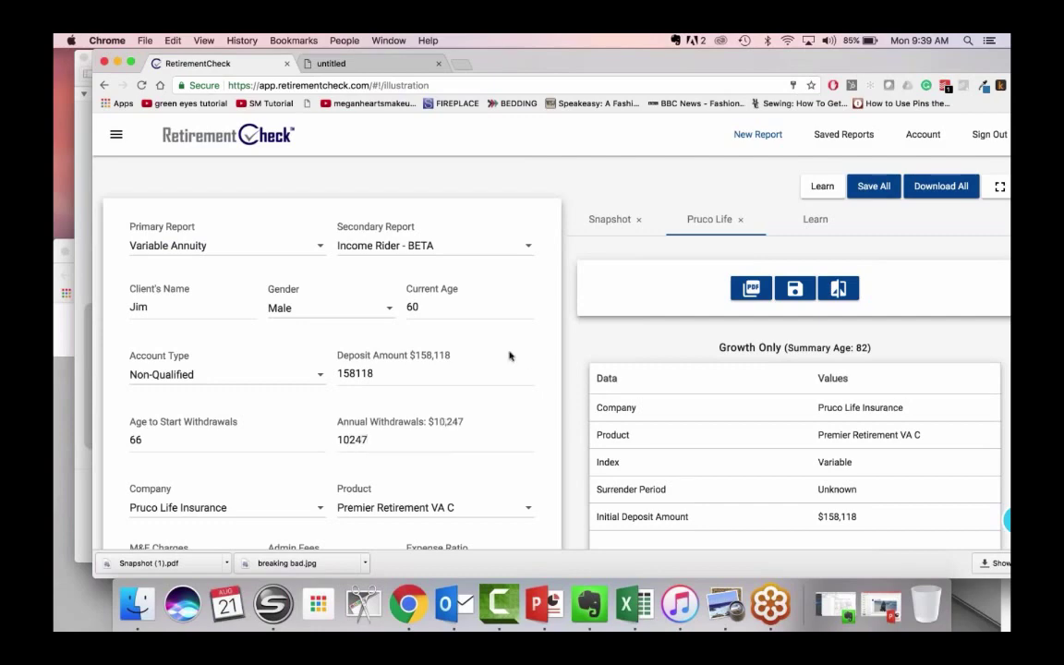
Set the other charges/fees to 1 percent for the income rider
{"action": "scroll", "coordinate": [508, 357], "scroll_direction": "down", "scroll_amount": 5}
{"action": "left_click", "coordinate": [342, 354]}
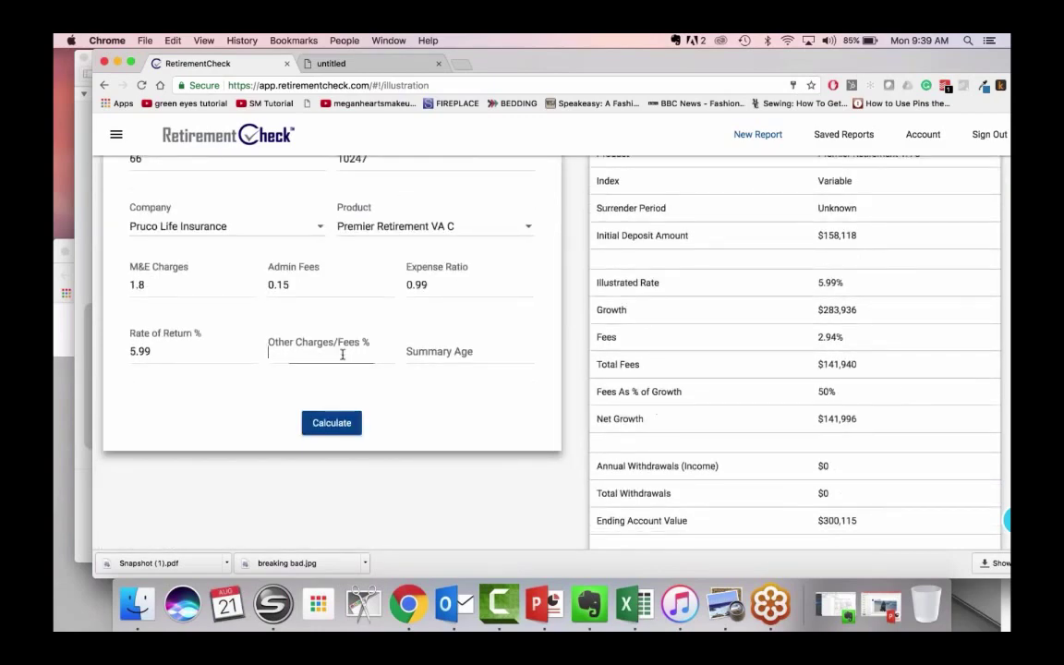
{"action": "type", "text": "1"}
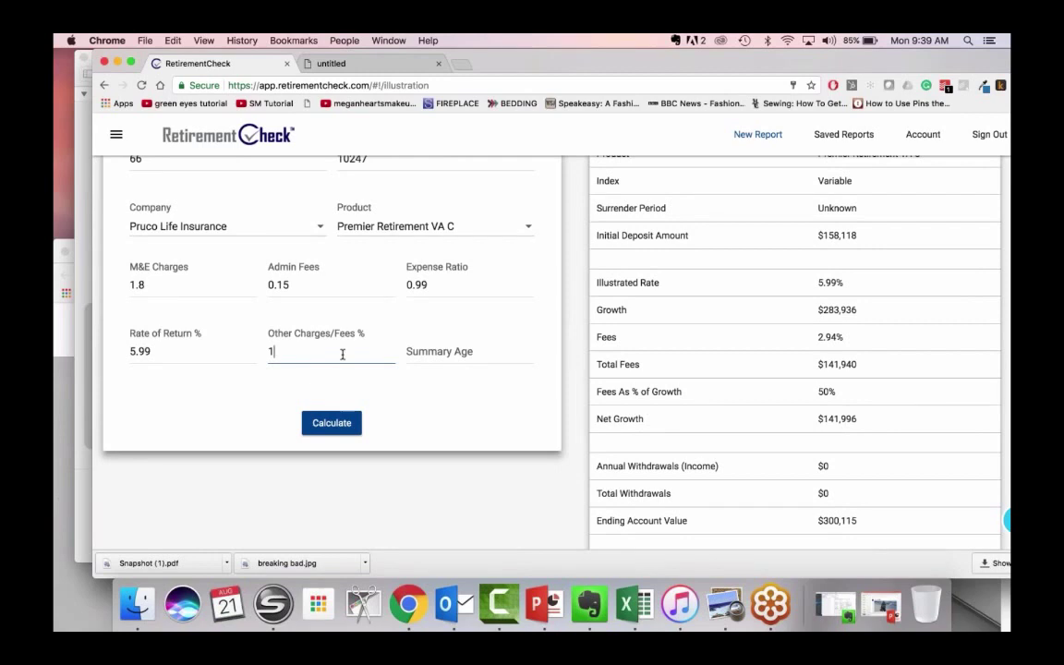
{"action": "left_click", "coordinate": [409, 384]}
Check the Income Rider form entries and calculate the report with the summary age left blank
{"action": "scroll", "coordinate": [409, 384], "scroll_direction": "up", "scroll_amount": 3}
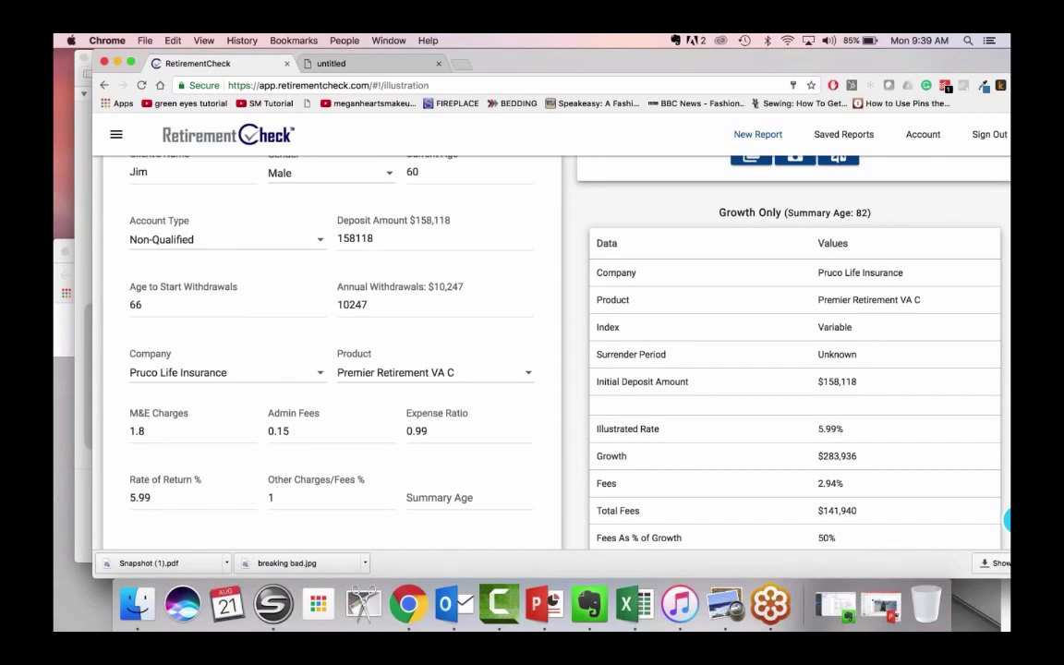
{"action": "scroll", "coordinate": [314, 350], "scroll_direction": "up", "scroll_amount": 2}
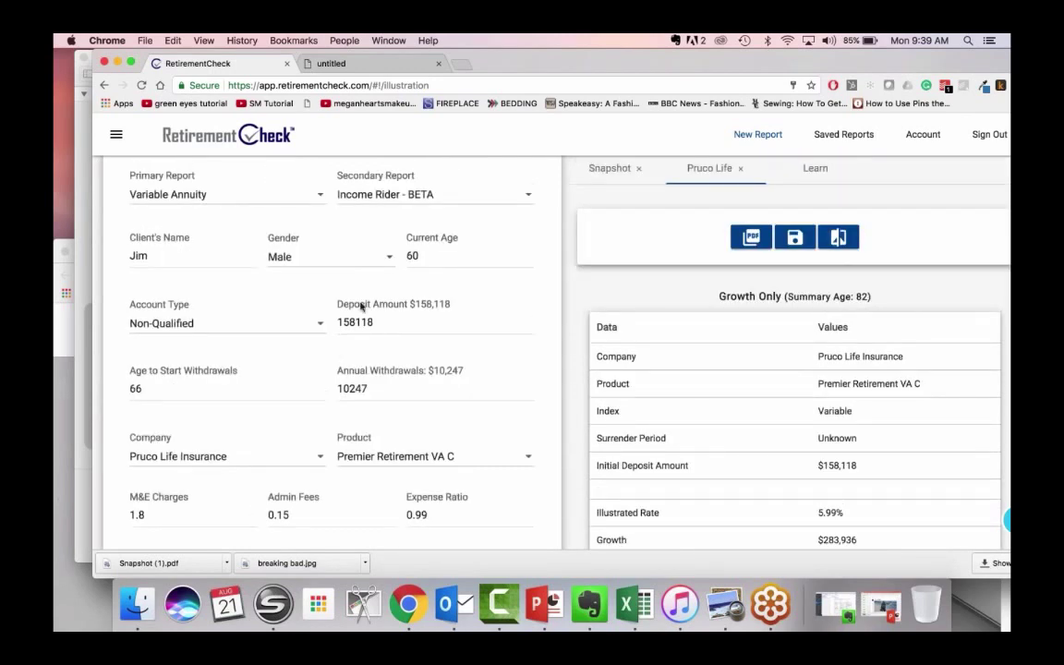
{"action": "scroll", "coordinate": [367, 309], "scroll_direction": "up", "scroll_amount": 1}
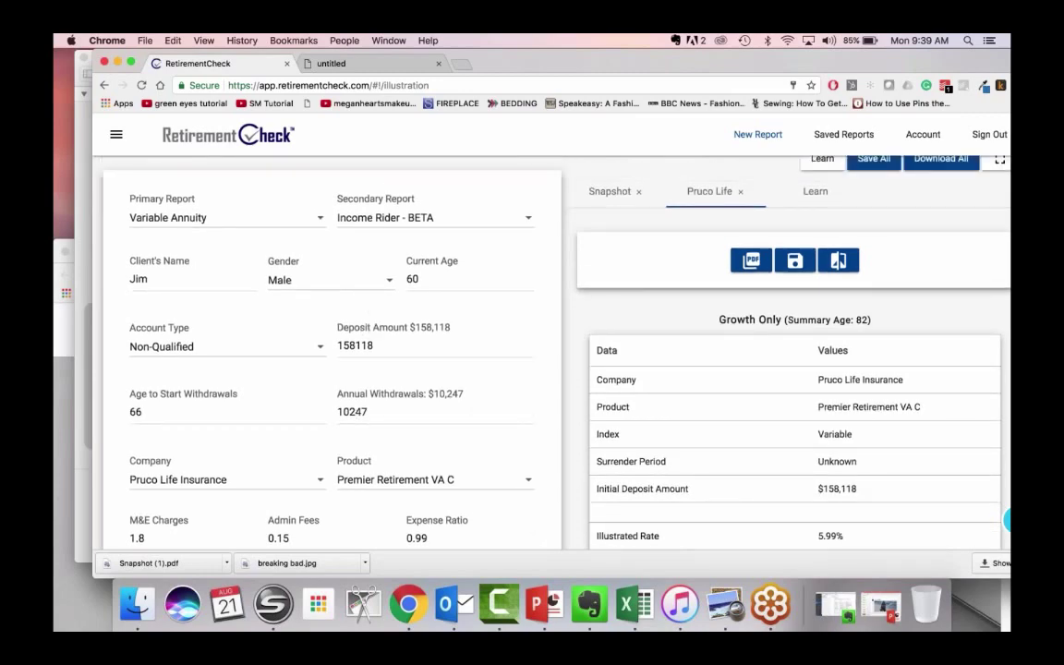
{"action": "scroll", "coordinate": [397, 407], "scroll_direction": "down", "scroll_amount": 4}
{"action": "scroll", "coordinate": [397, 407], "scroll_direction": "down", "scroll_amount": 1}
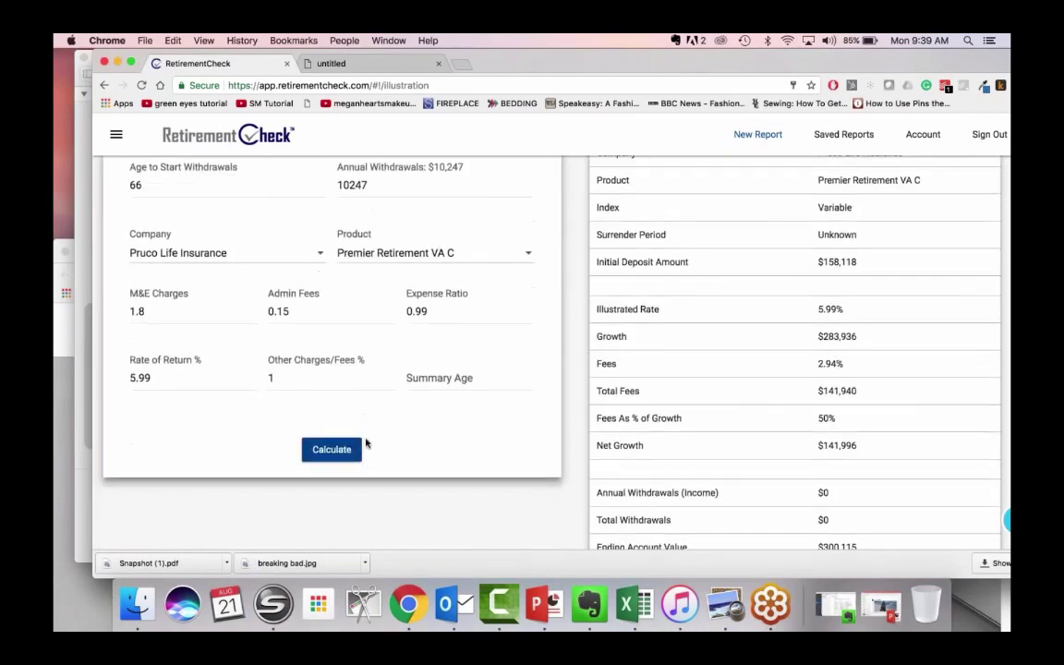
{"action": "left_click", "coordinate": [342, 449]}
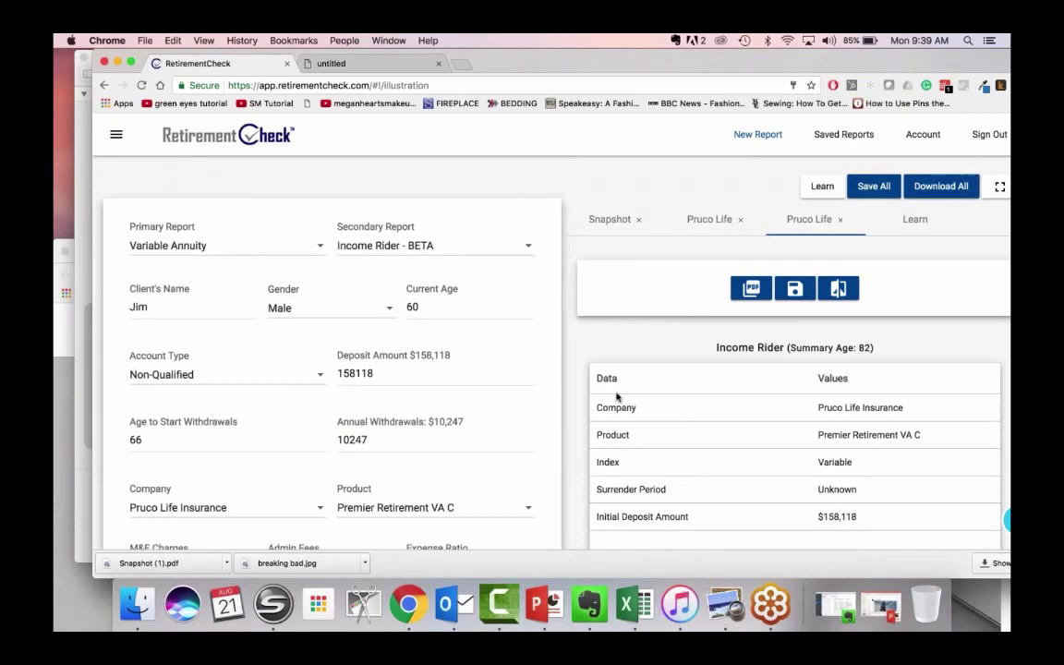
Examine the Income Rider report's summary values and the yearly withdrawals in its schedule of values
{"action": "left_click_drag", "start_coordinate": [582, 62], "coordinate": [579, 36]}
{"action": "scroll", "coordinate": [449, 298], "scroll_direction": "down", "scroll_amount": 10}
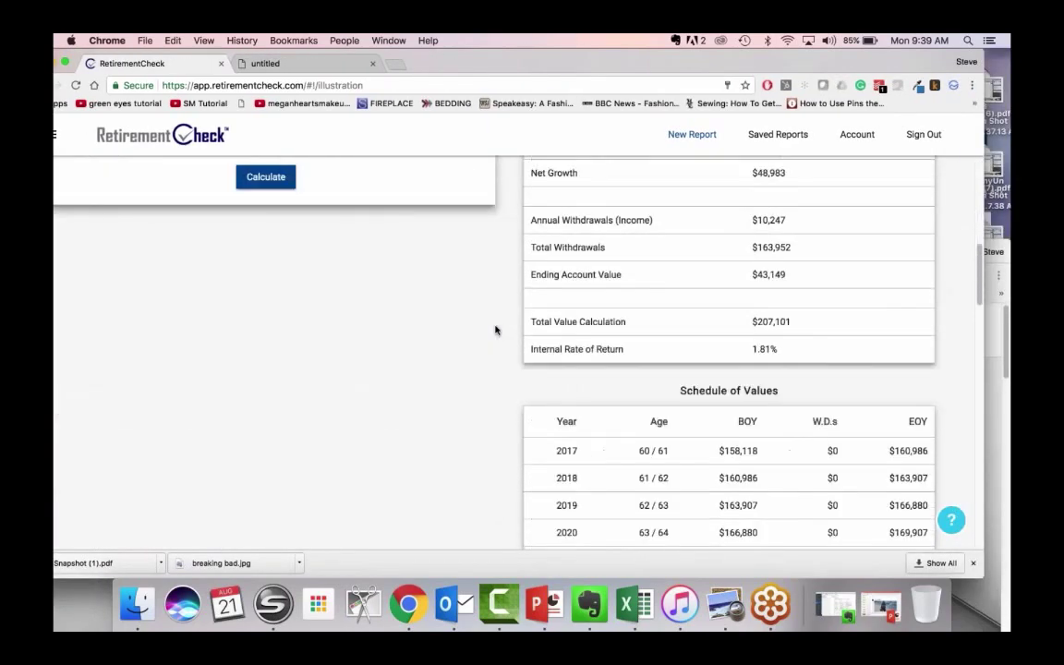
{"action": "scroll", "coordinate": [495, 330], "scroll_direction": "down", "scroll_amount": 1}
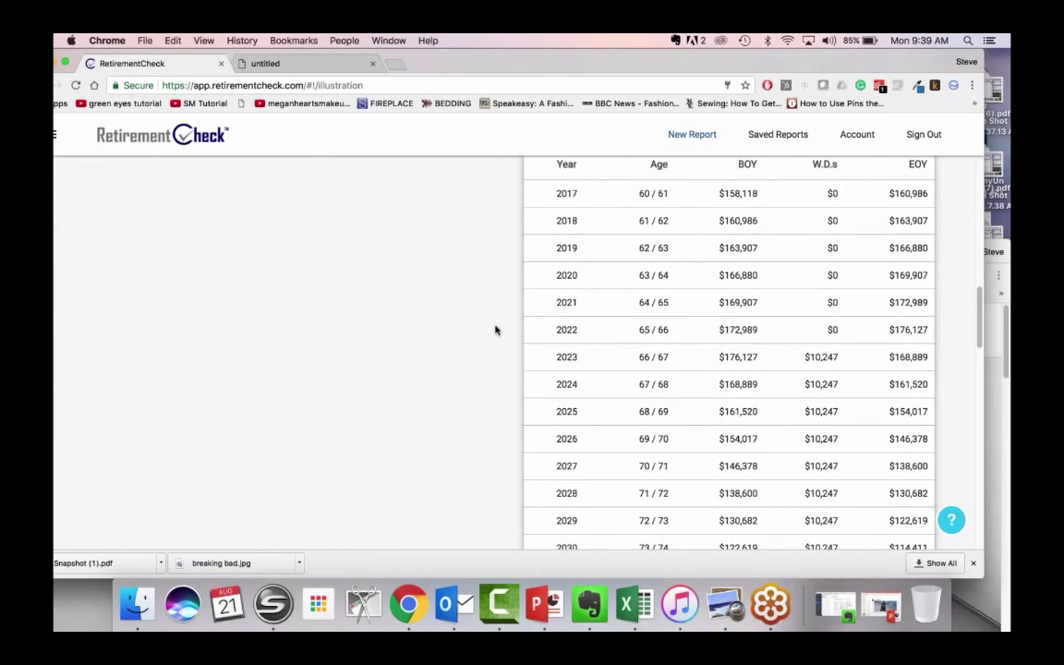